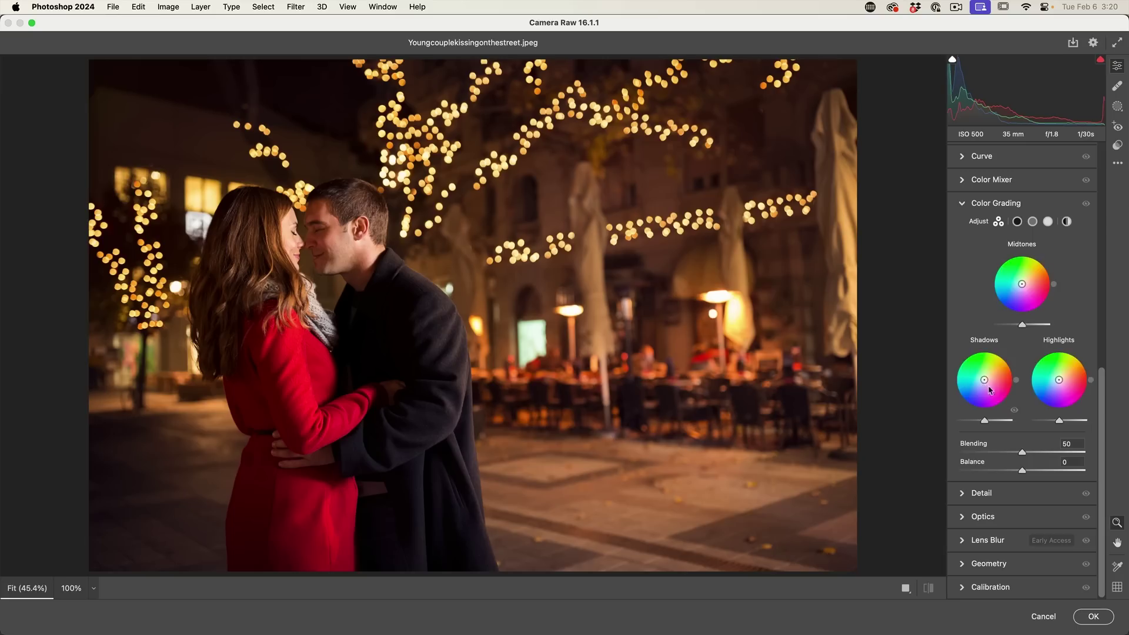
Move the street photo's Shadows wheel handle up-left to give the shadows a cool blue cast.
drag(989, 390, 980, 384)
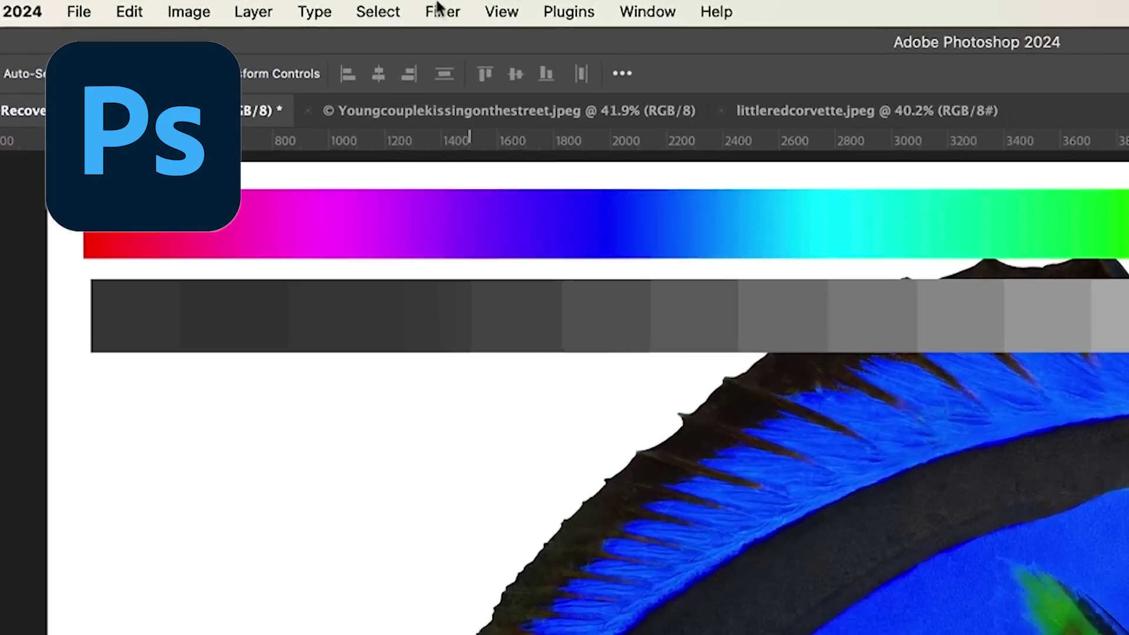
Open the blue tang image in Filter > Camera Raw Filter.
click(294, 6)
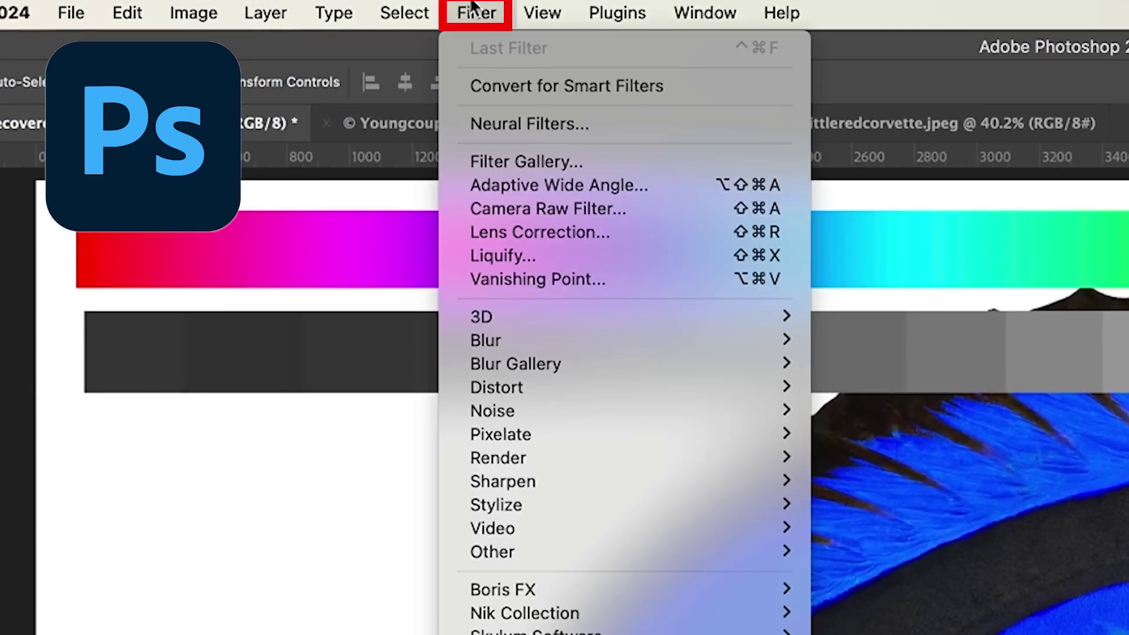
click(529, 210)
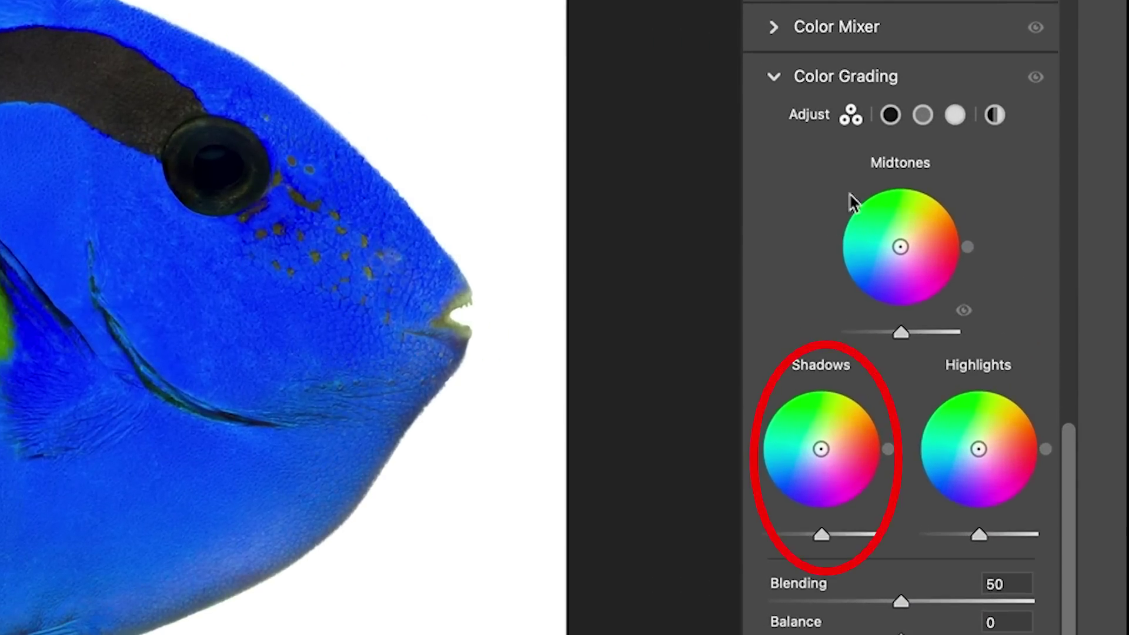
click(891, 116)
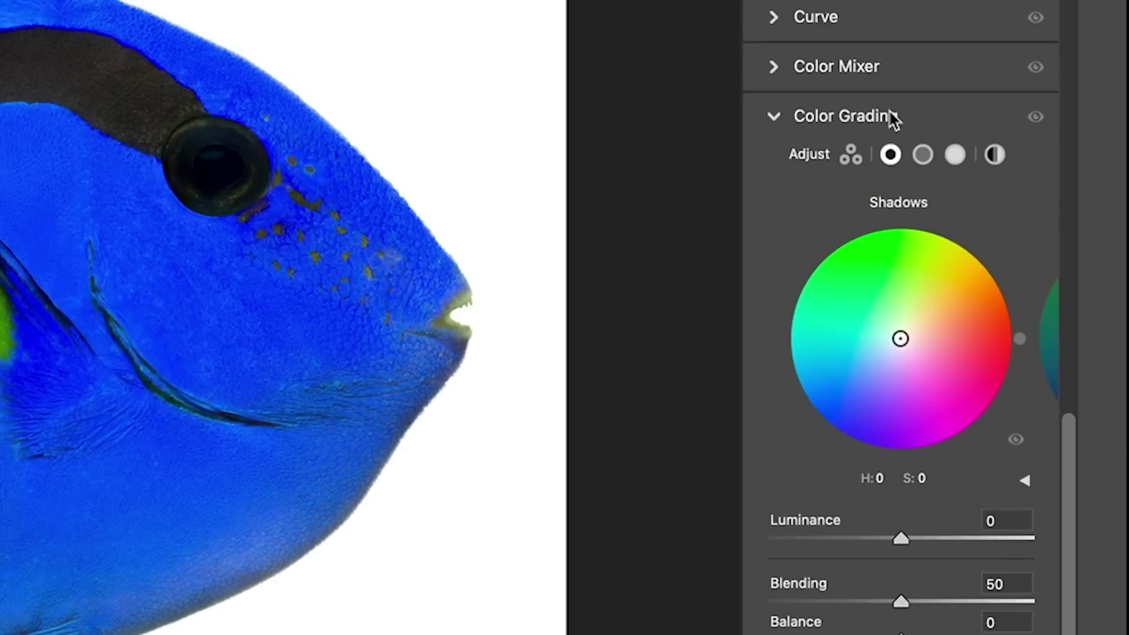
click(923, 155)
click(956, 157)
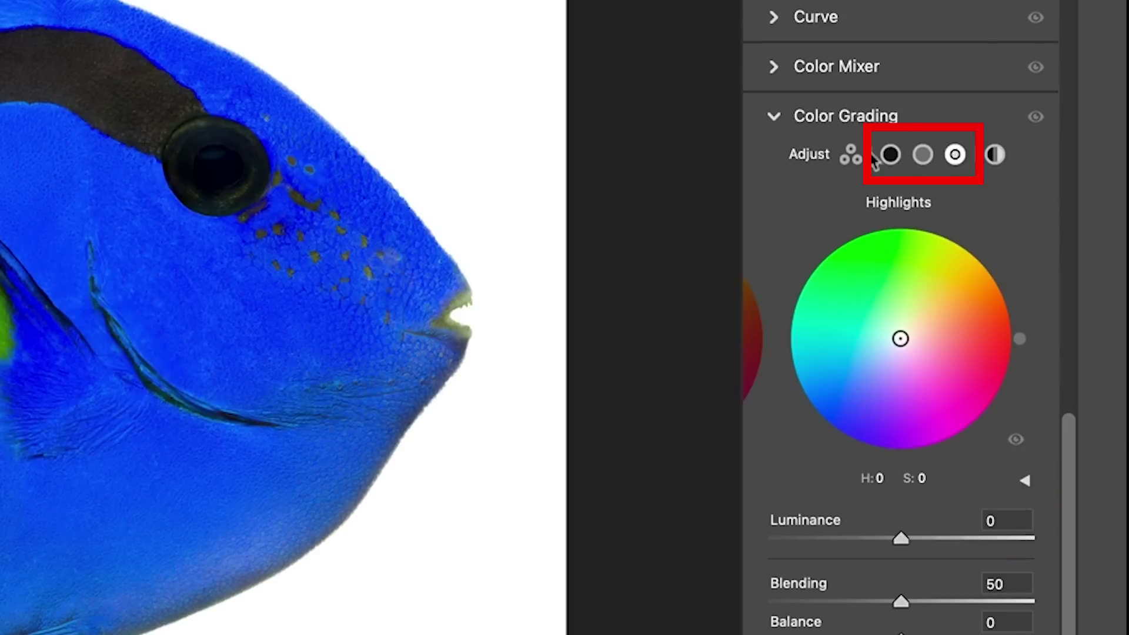
click(993, 155)
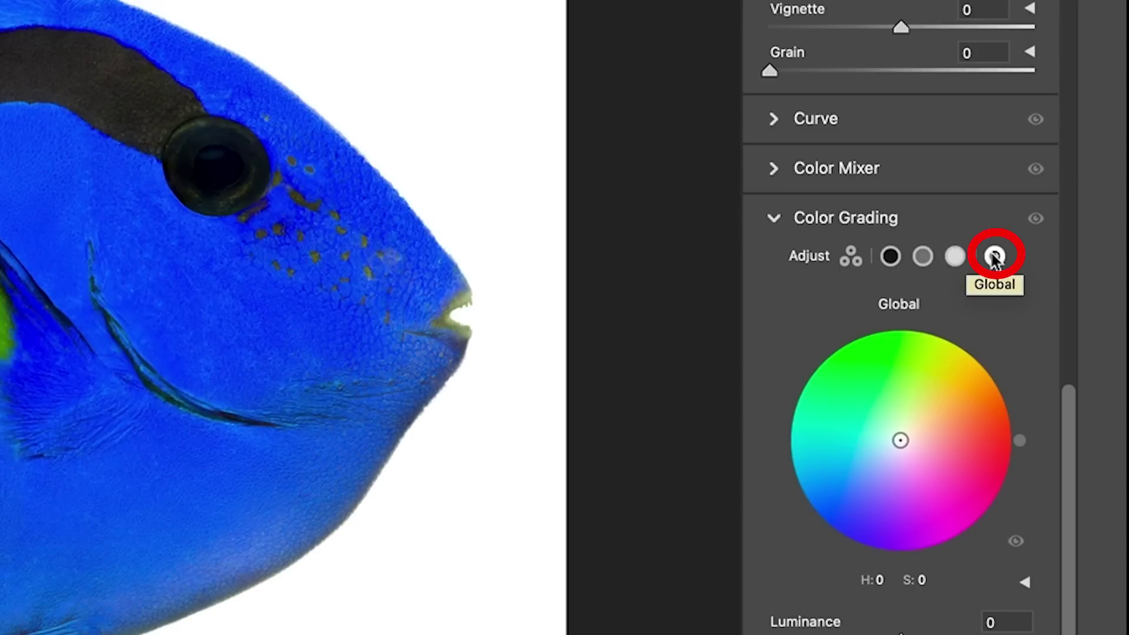
click(851, 257)
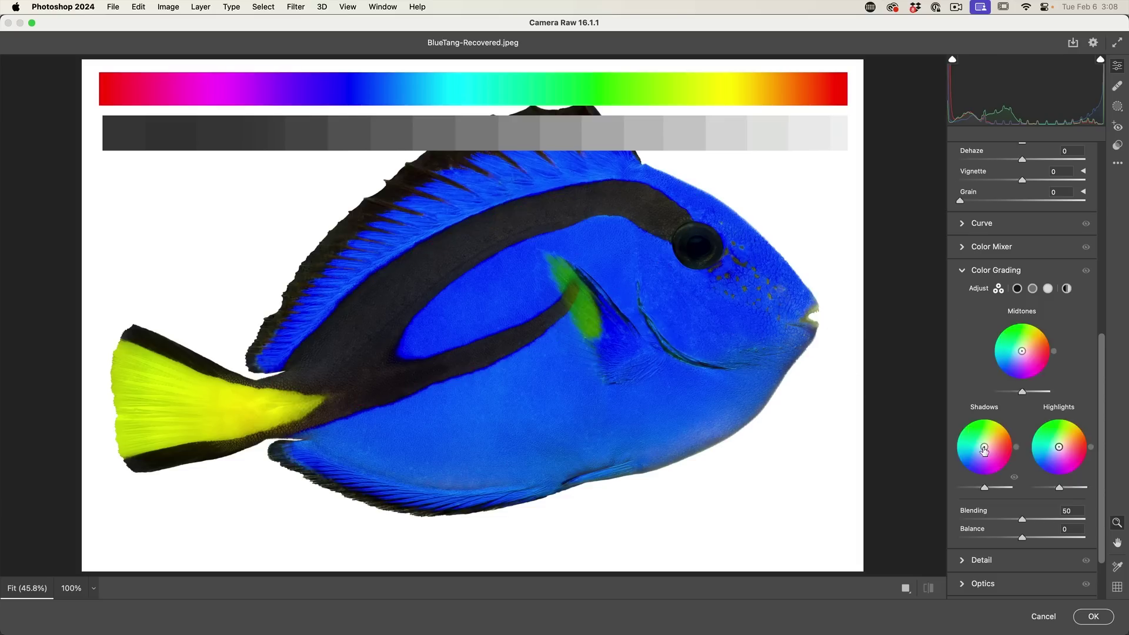
Try a blue shadow tint, then a green-to-blue midtone tint, resetting each back to neutral.
mouse_move(984, 447)
mouse_down()
mouse_move(965, 457)
mouse_move(981, 470)
mouse_move(999, 465)
mouse_move(986, 469)
mouse_up()
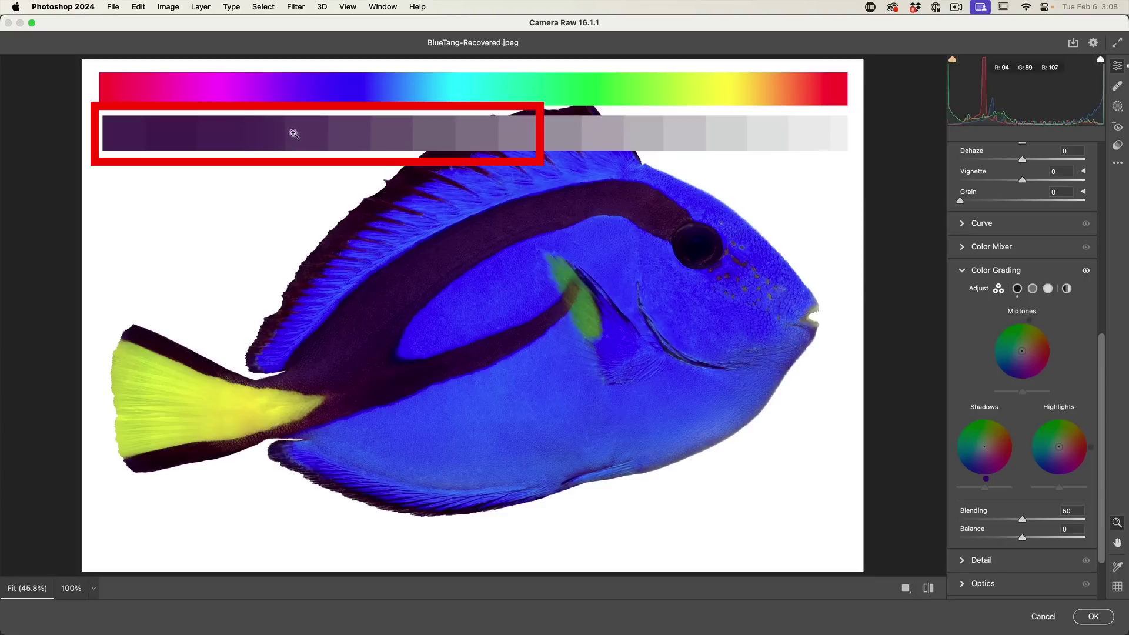
double_click(985, 469)
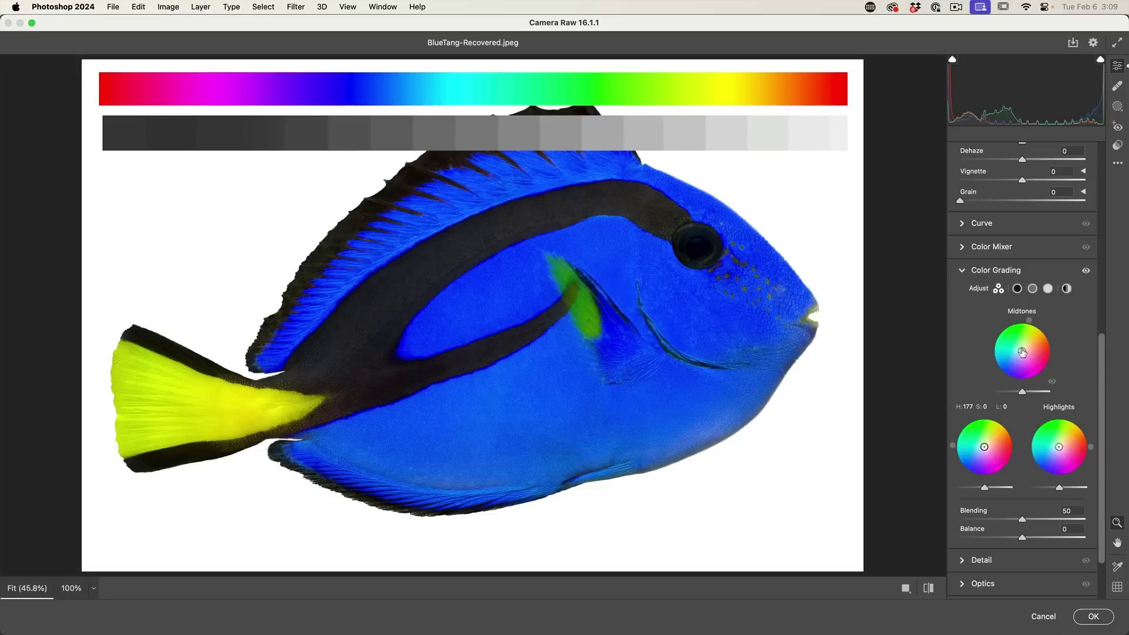
drag(1022, 351, 1028, 329)
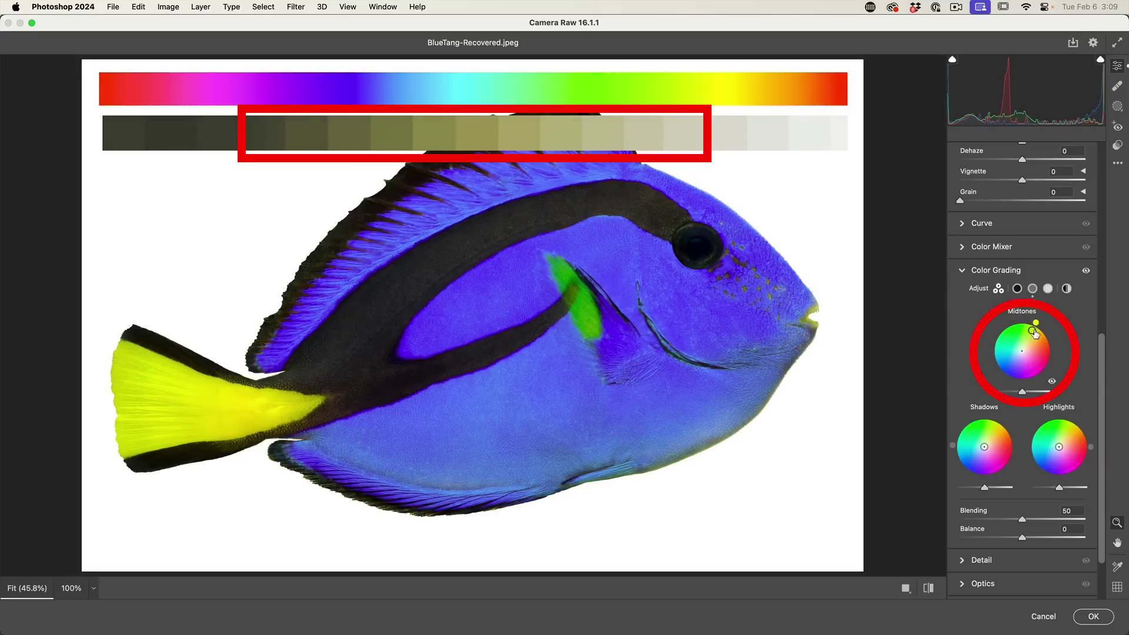
mouse_move(1036, 334)
mouse_down()
mouse_move(1033, 370)
mouse_move(1017, 373)
mouse_move(999, 346)
mouse_move(1016, 365)
mouse_move(1036, 363)
mouse_move(1045, 345)
mouse_move(1022, 351)
mouse_up()
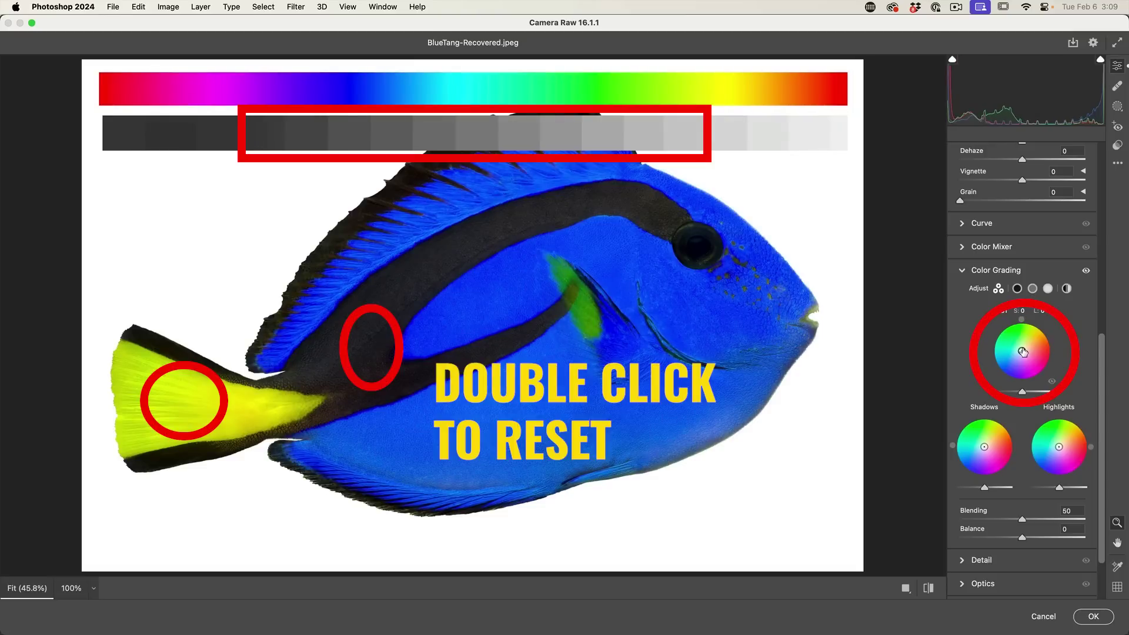
double_click(1022, 349)
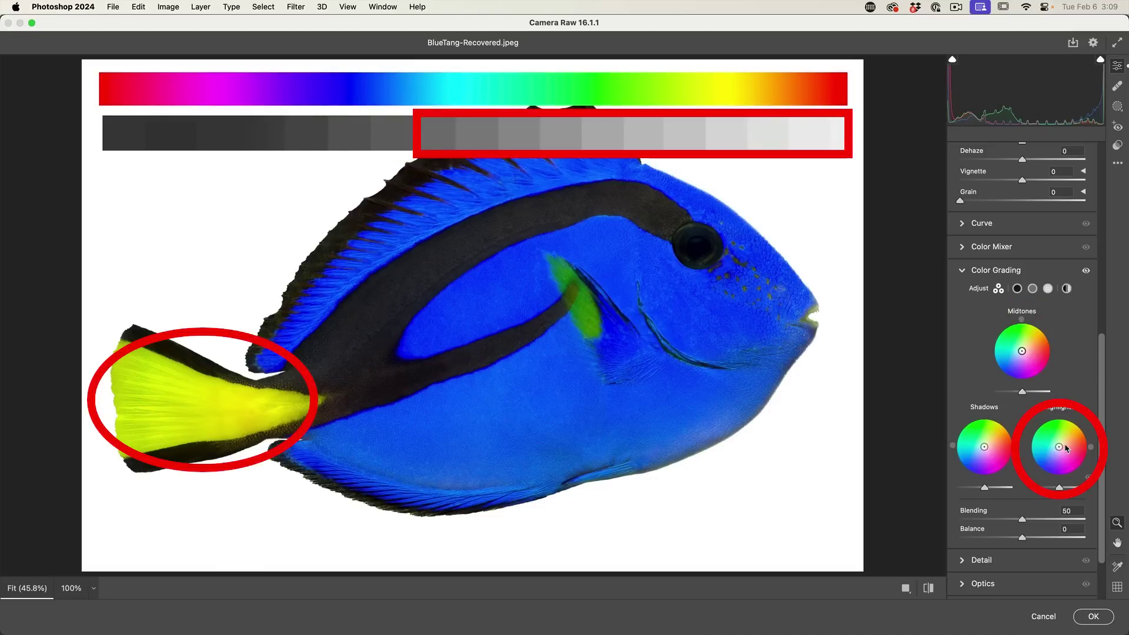
Experiment with the Highlights wheel, moving its tint from green toward pink.
mouse_move(1066, 448)
mouse_down()
mouse_move(1054, 439)
mouse_move(1081, 451)
mouse_up()
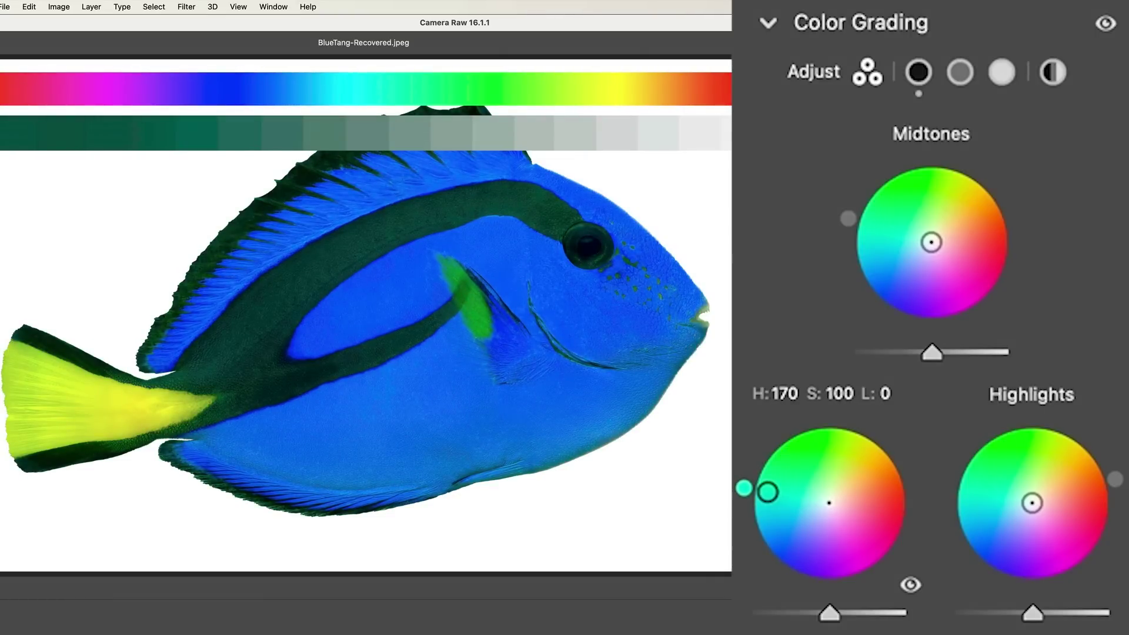
Rotate the shadow tint through blue to purple, raise shadow luminance, then return shadows to neutral.
drag(744, 491, 873, 581)
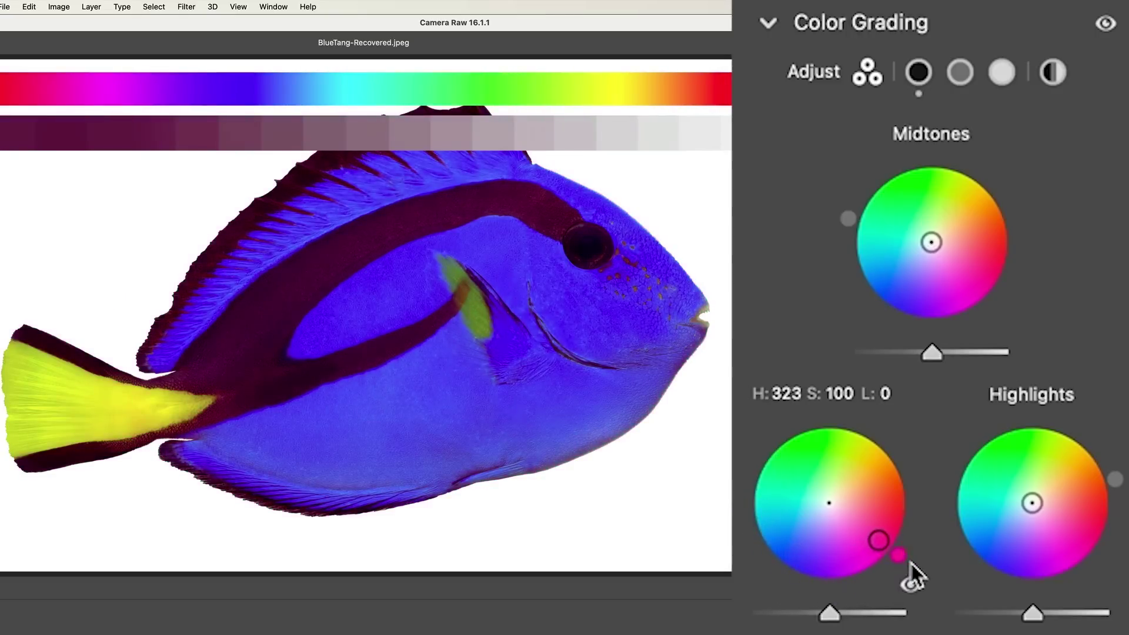
drag(923, 532, 935, 558)
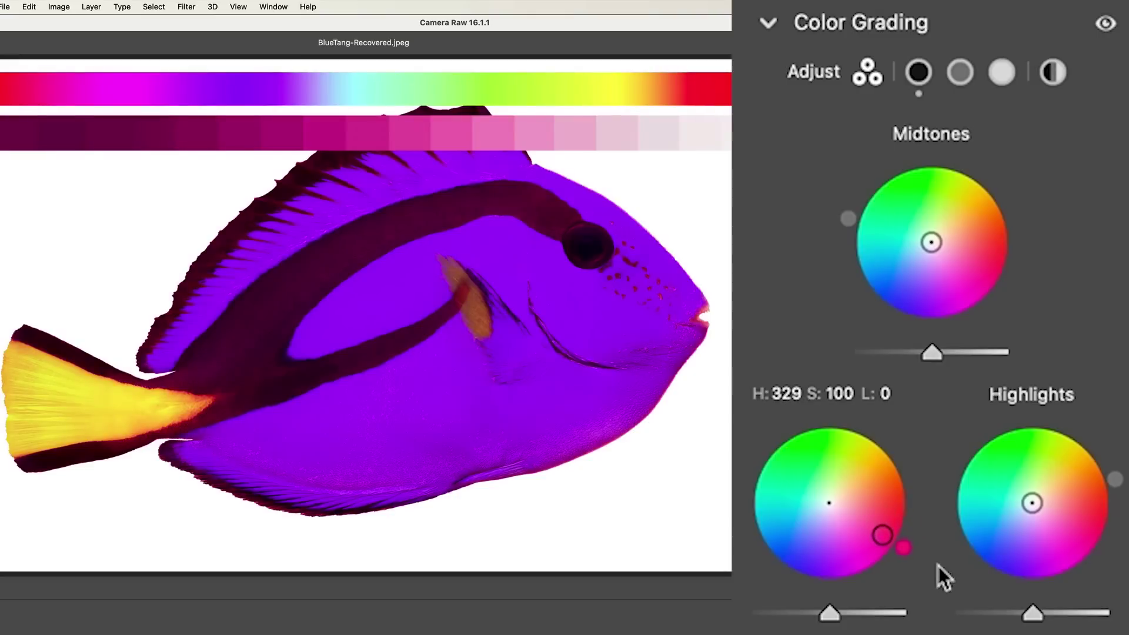
drag(830, 615, 875, 615)
click(796, 503)
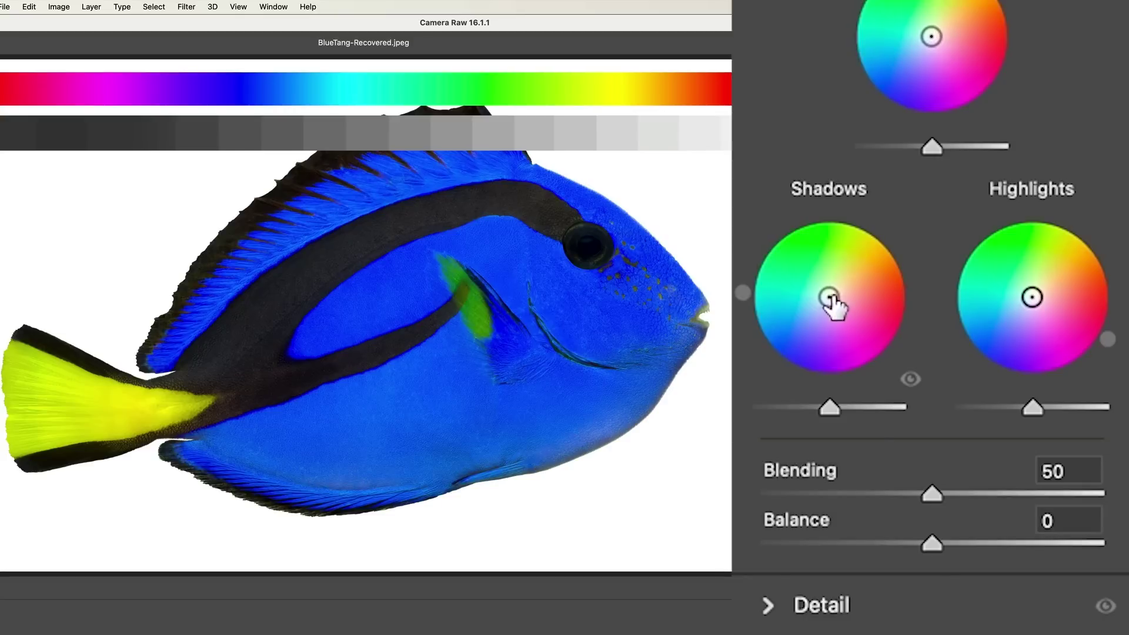
Tint the shadows magenta, set Balance to -100, sweep shadows to green, then reset them.
mouse_move(829, 297)
mouse_down()
mouse_move(853, 353)
mouse_move(885, 328)
mouse_move(877, 337)
mouse_up()
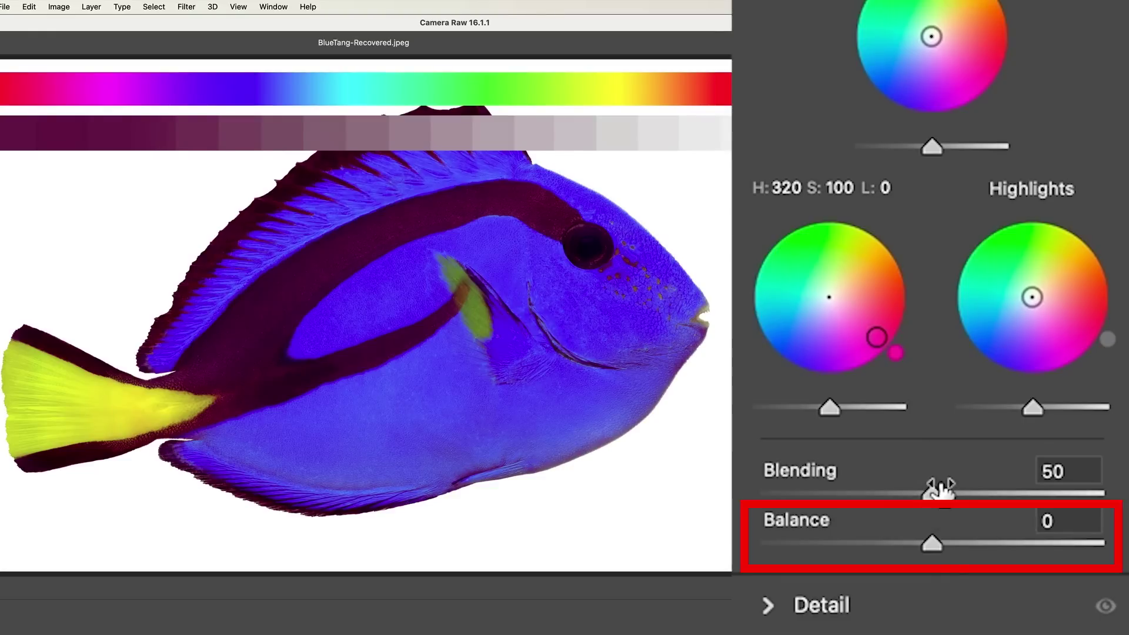
drag(931, 541, 759, 544)
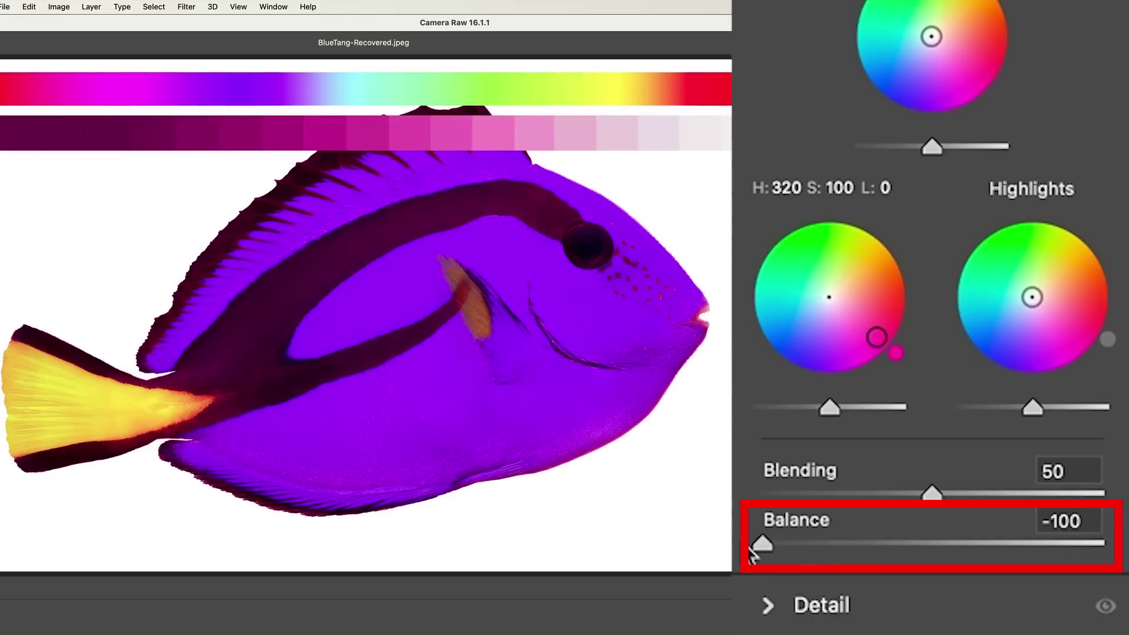
drag(880, 344, 847, 203)
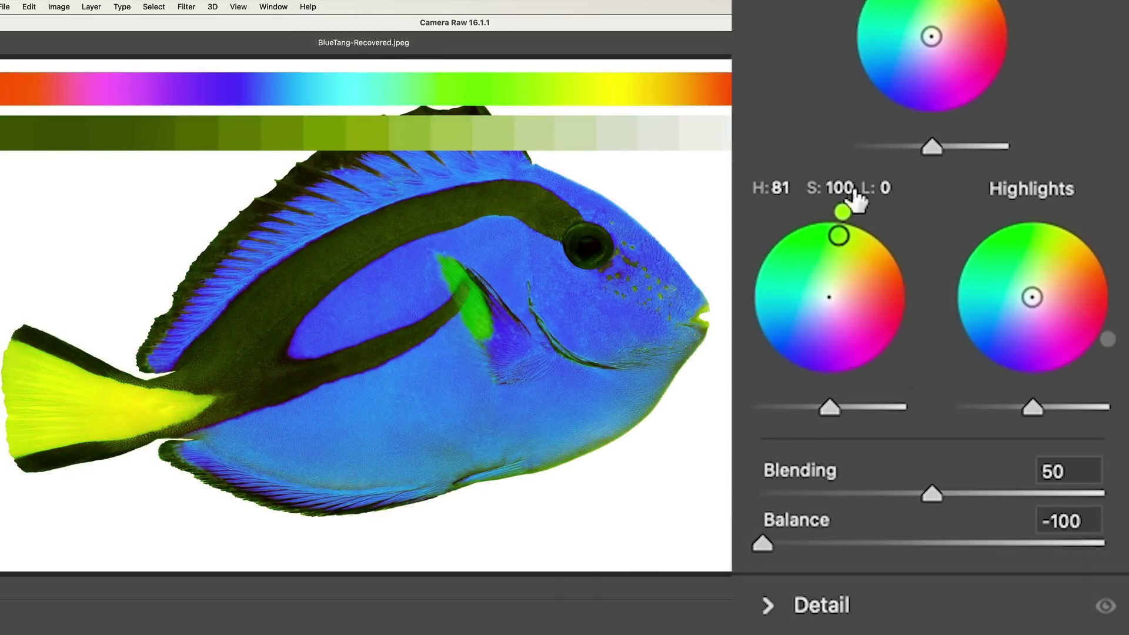
double_click(844, 241)
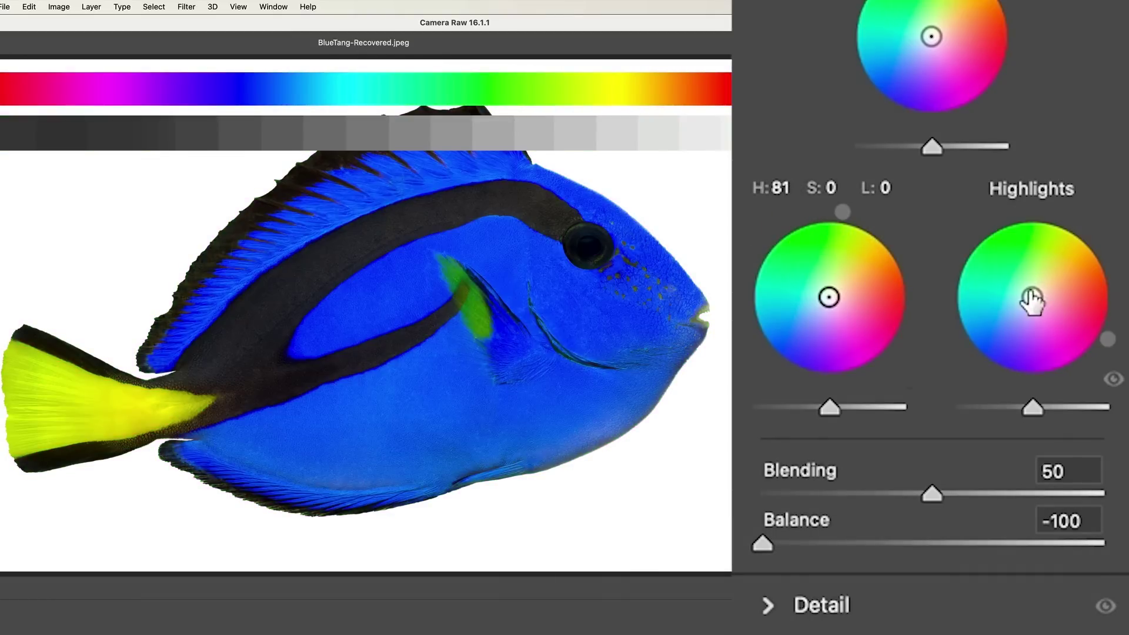
Tint the highlights blue then magenta, swing Balance to the highlights, ending at +2.
drag(1032, 301, 995, 348)
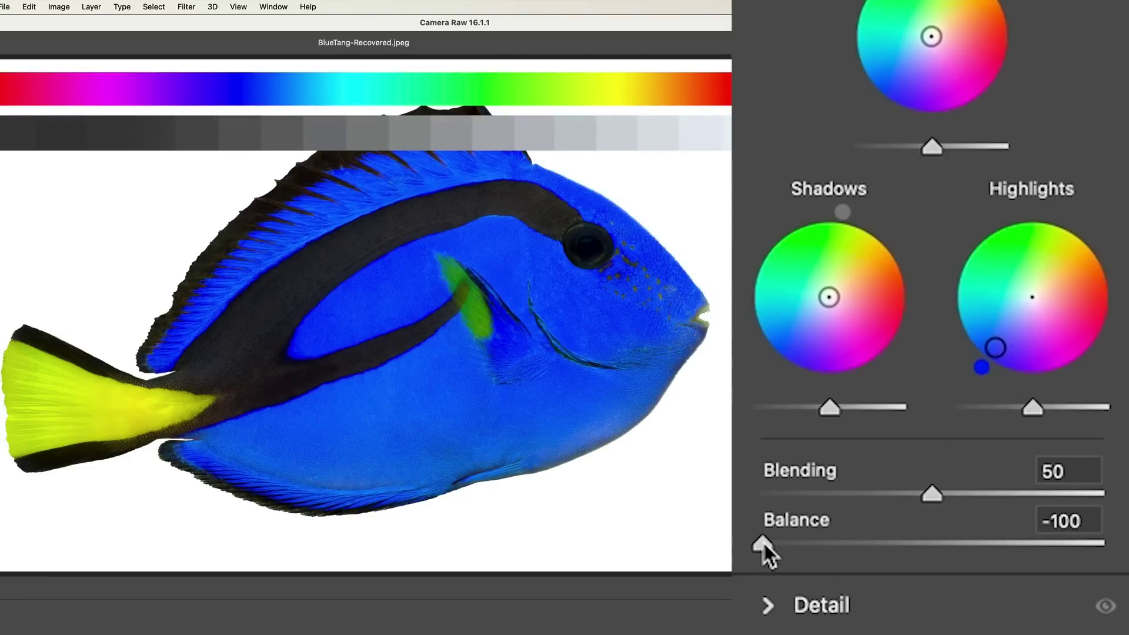
drag(763, 542, 1102, 542)
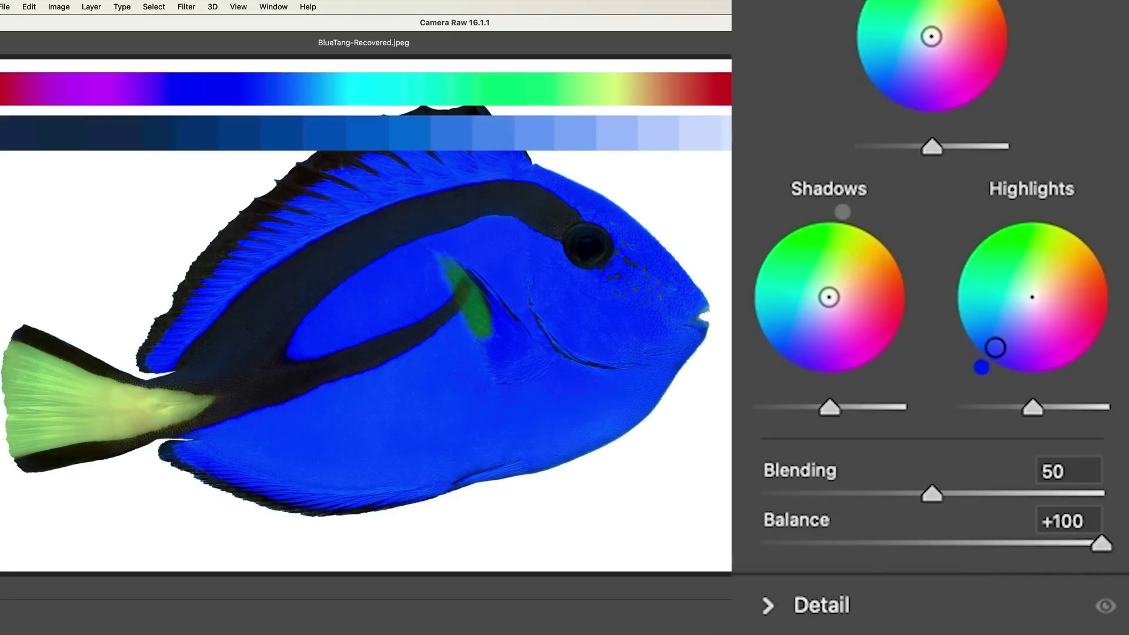
drag(995, 348, 1088, 325)
mouse_move(830, 299)
mouse_down()
mouse_move(769, 272)
mouse_move(786, 343)
mouse_move(887, 321)
mouse_move(802, 234)
mouse_move(829, 297)
mouse_up()
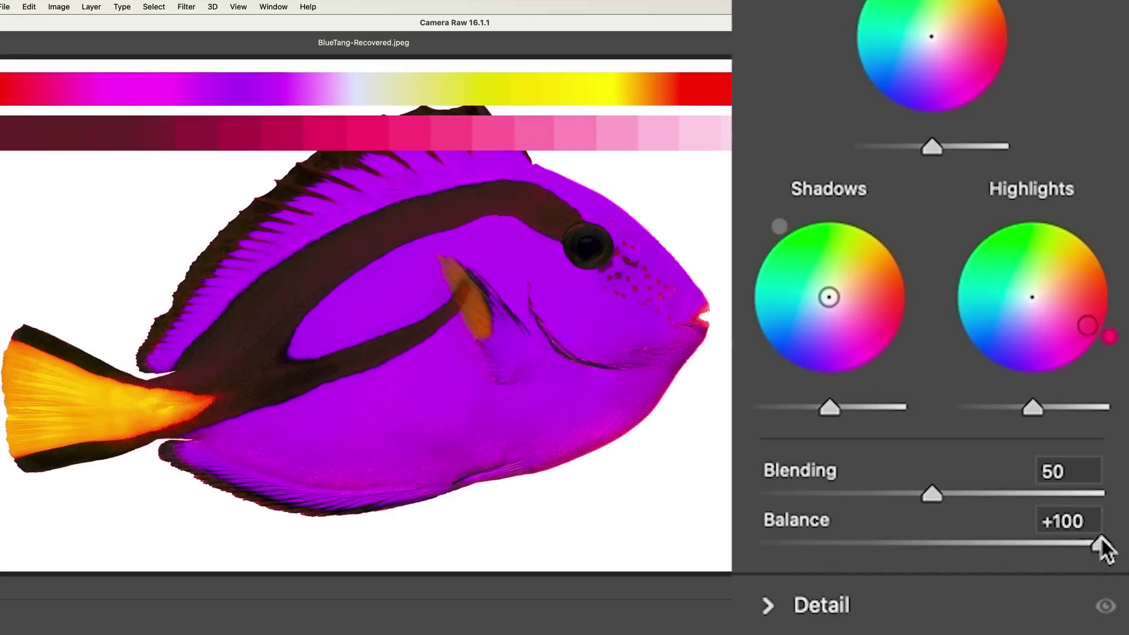
drag(1103, 547, 925, 541)
Sweep the midtone tint through the hues, add slight blue shadows, and tint midtones orange.
scroll(931, 588, up, 2)
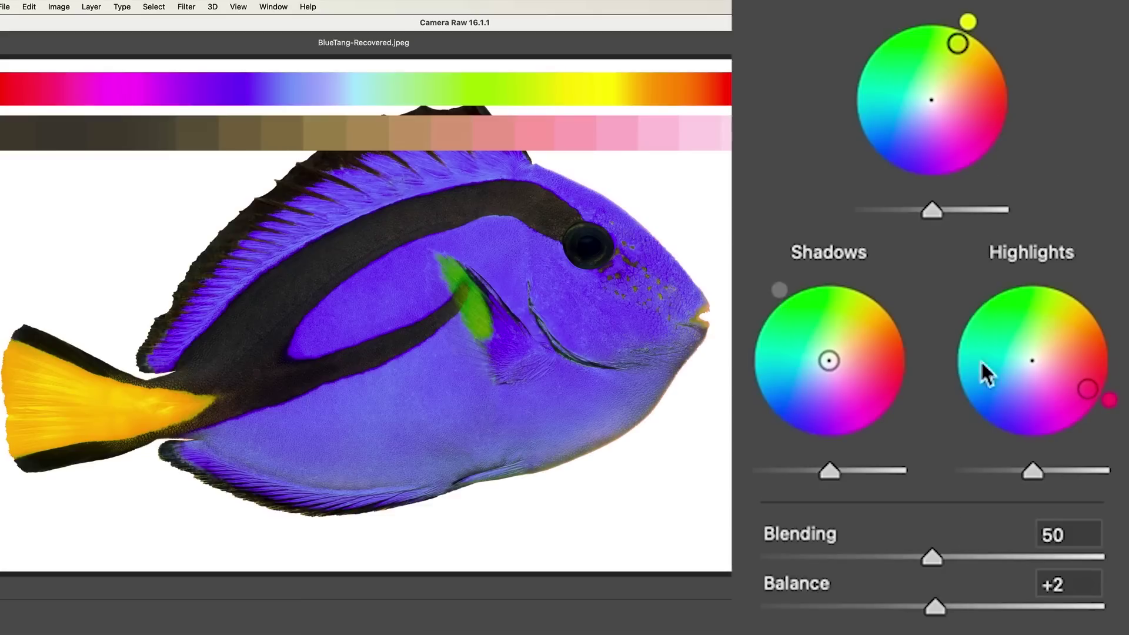
drag(957, 43, 931, 99)
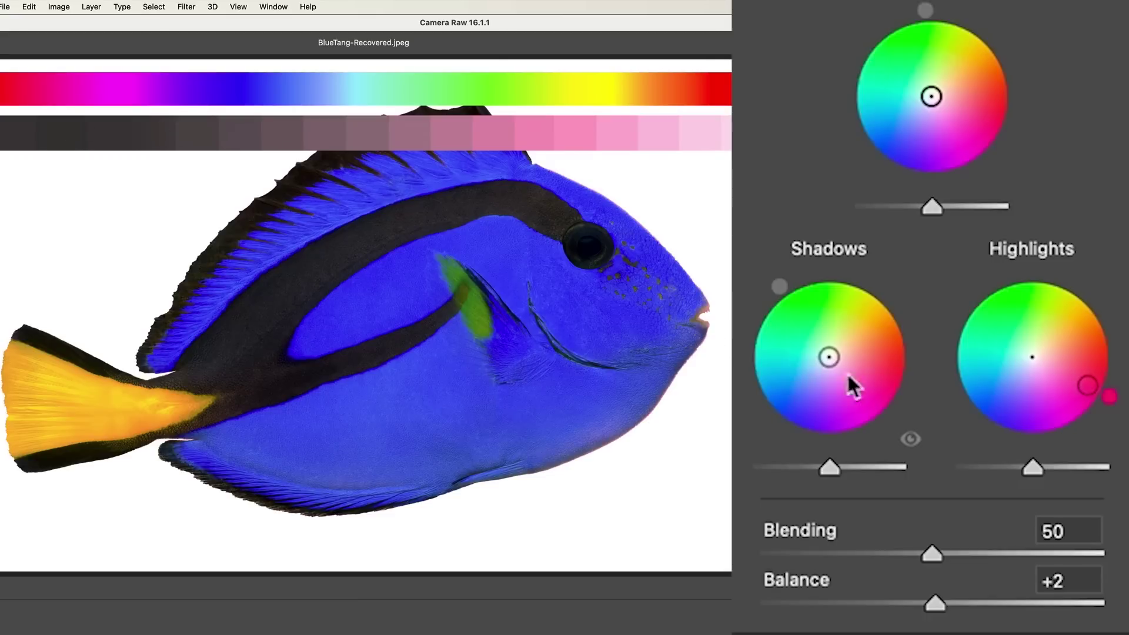
drag(829, 357, 779, 319)
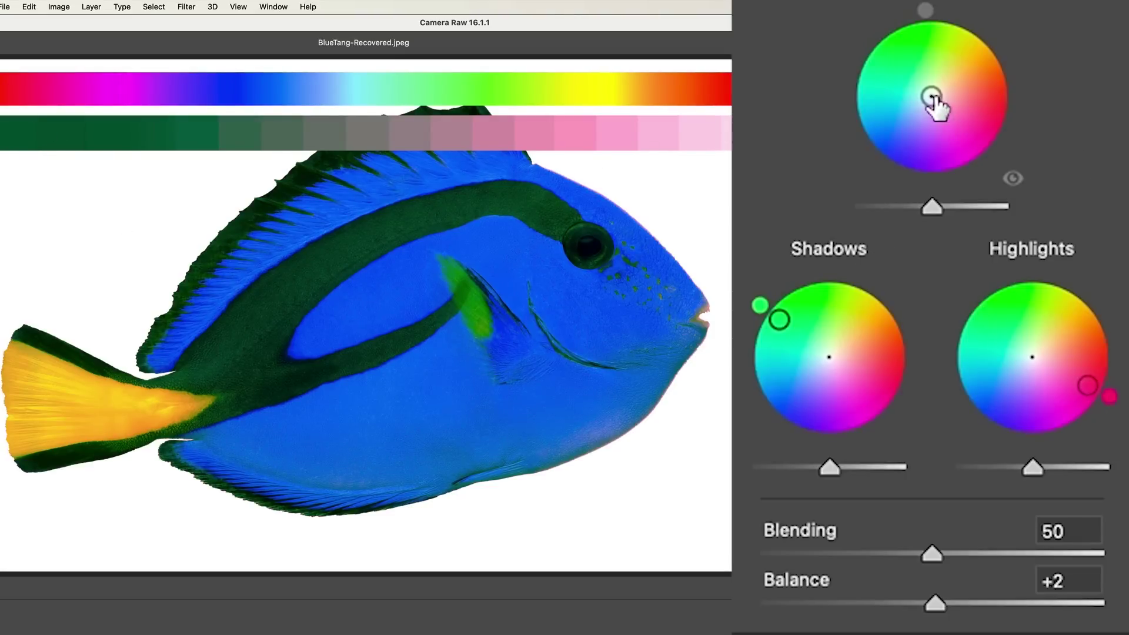
drag(932, 99, 960, 35)
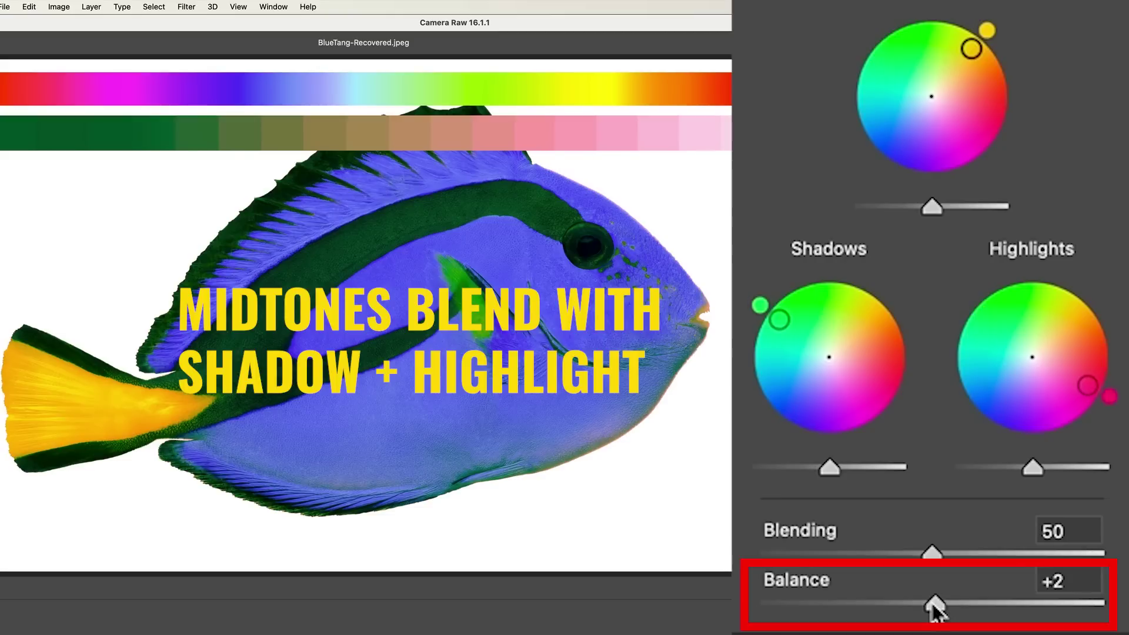
Compare Balance from -100 to +100, then bring it back to 0.
drag(934, 603, 737, 600)
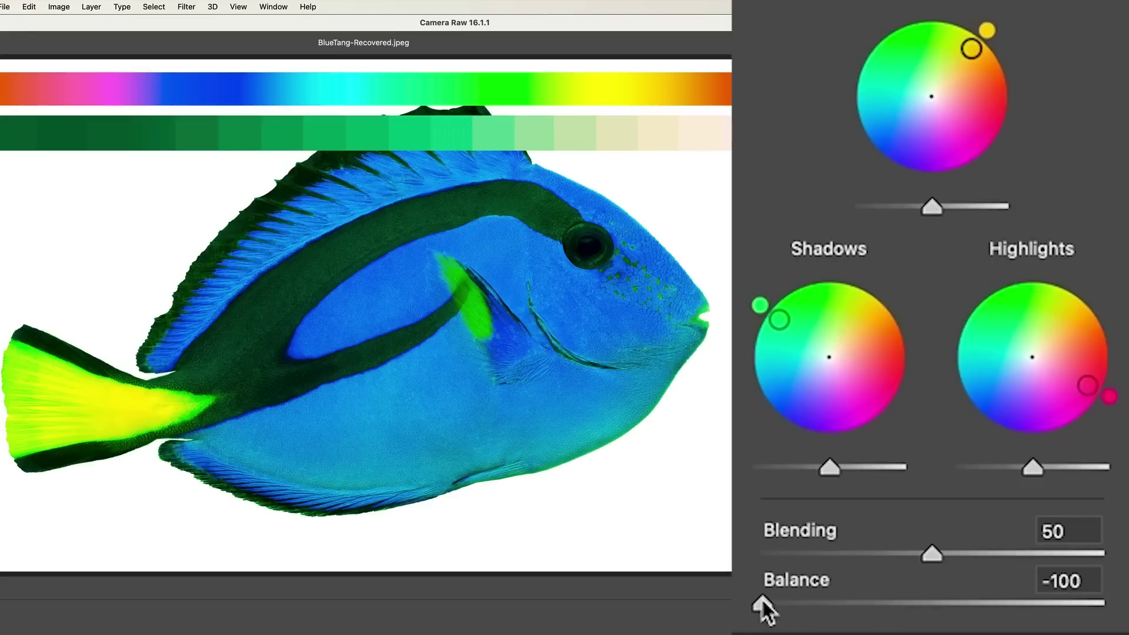
drag(765, 609, 1101, 602)
scroll(1056, 308, down, 2)
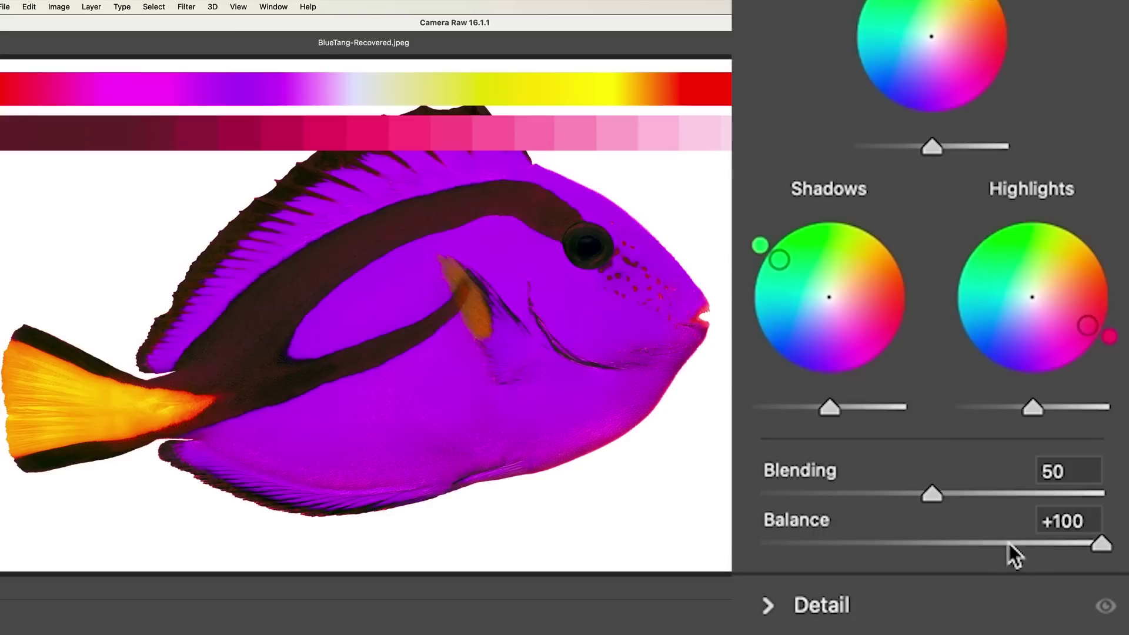
drag(1101, 543, 938, 531)
drag(976, 29, 873, 17)
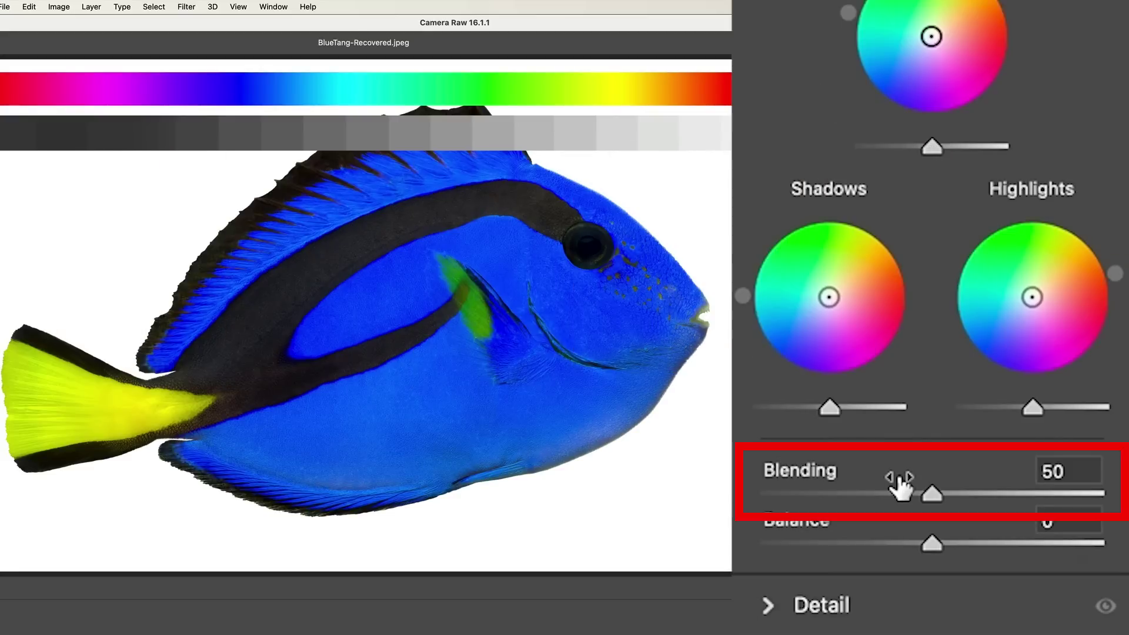
Grade the fish with strong teal shadows, yellow highlights and red-magenta midtones.
click(900, 486)
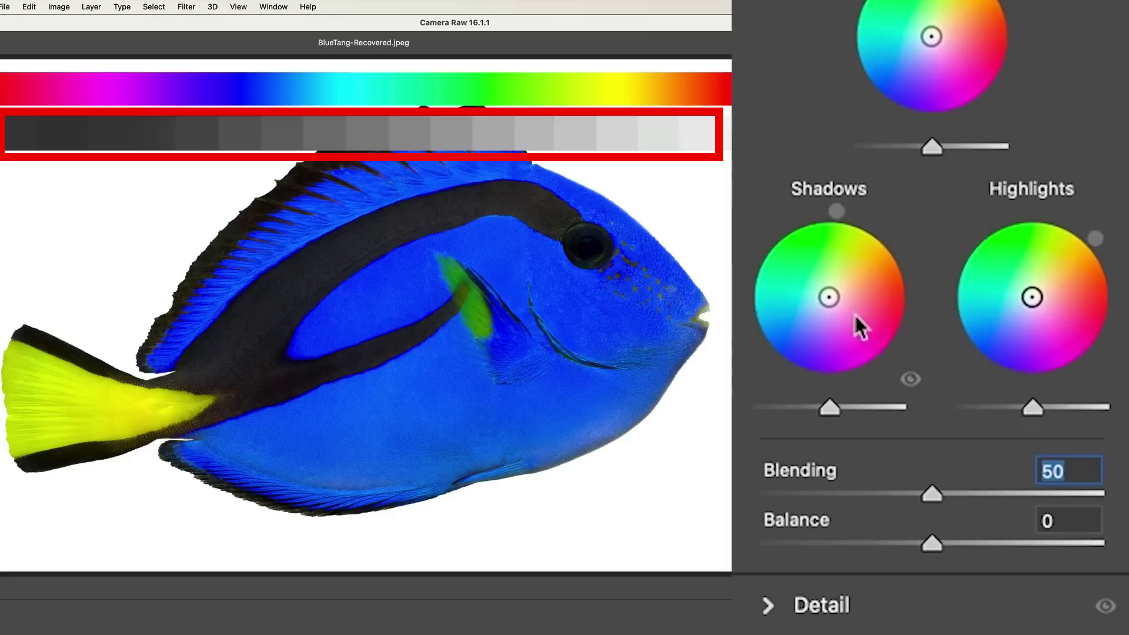
drag(829, 297, 770, 319)
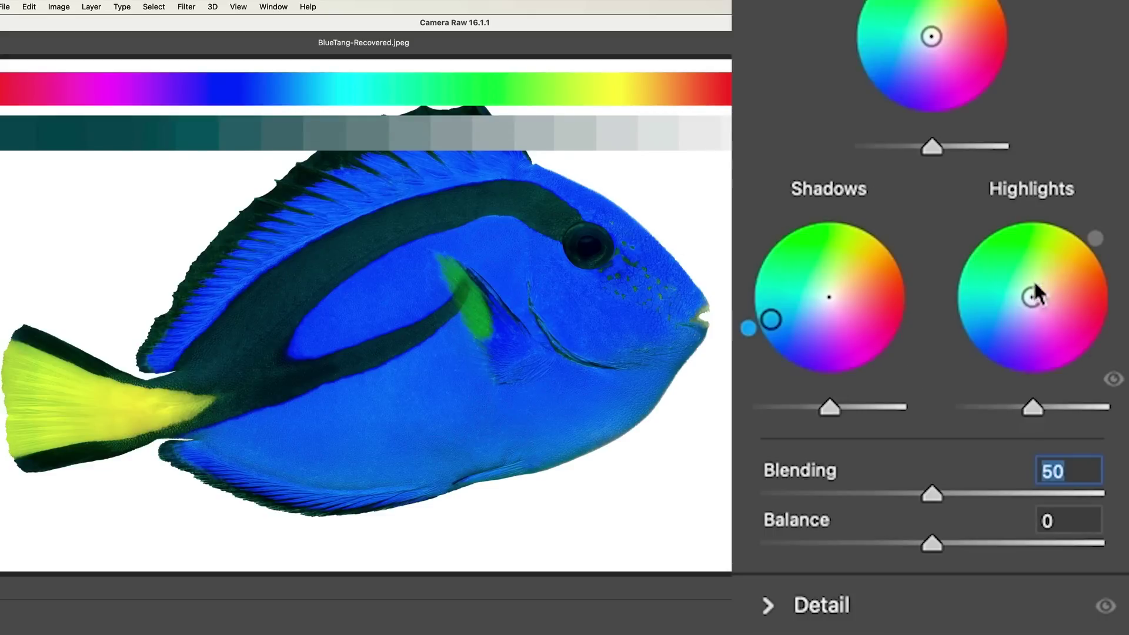
drag(1034, 284, 1064, 229)
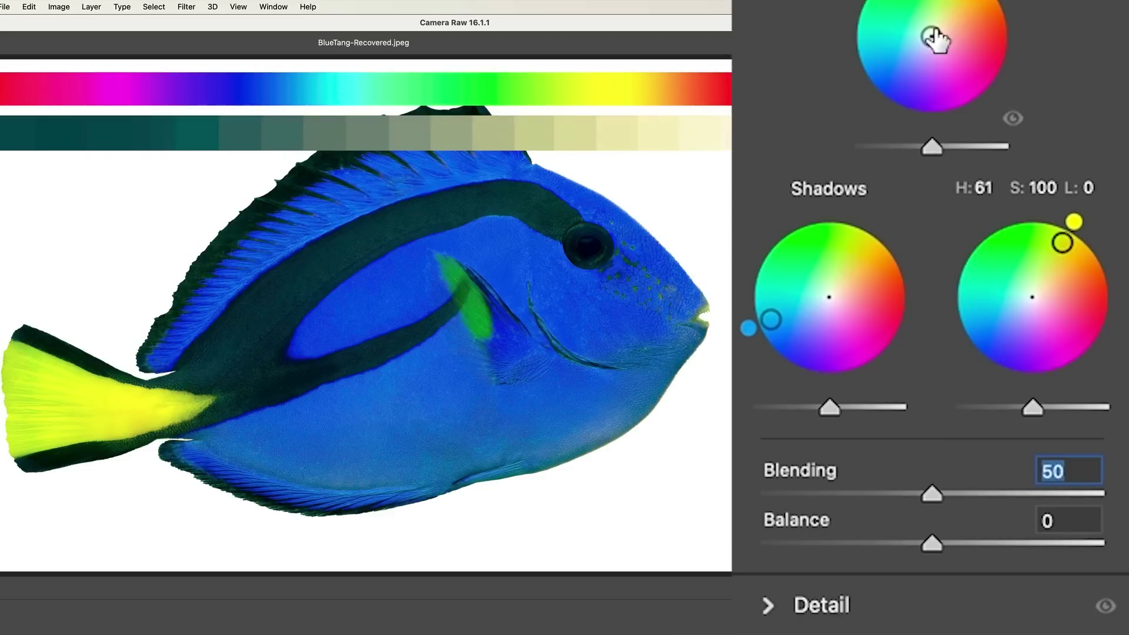
drag(933, 38, 993, 45)
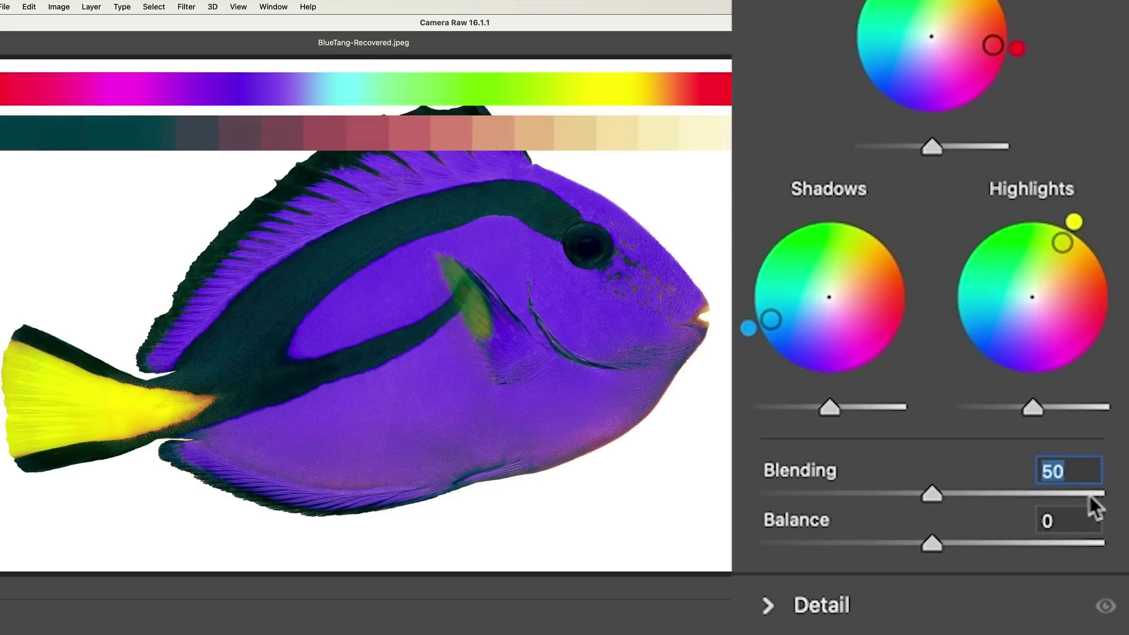
Compare Blending between 0 and 100, leaving it at 100.
drag(934, 496, 756, 517)
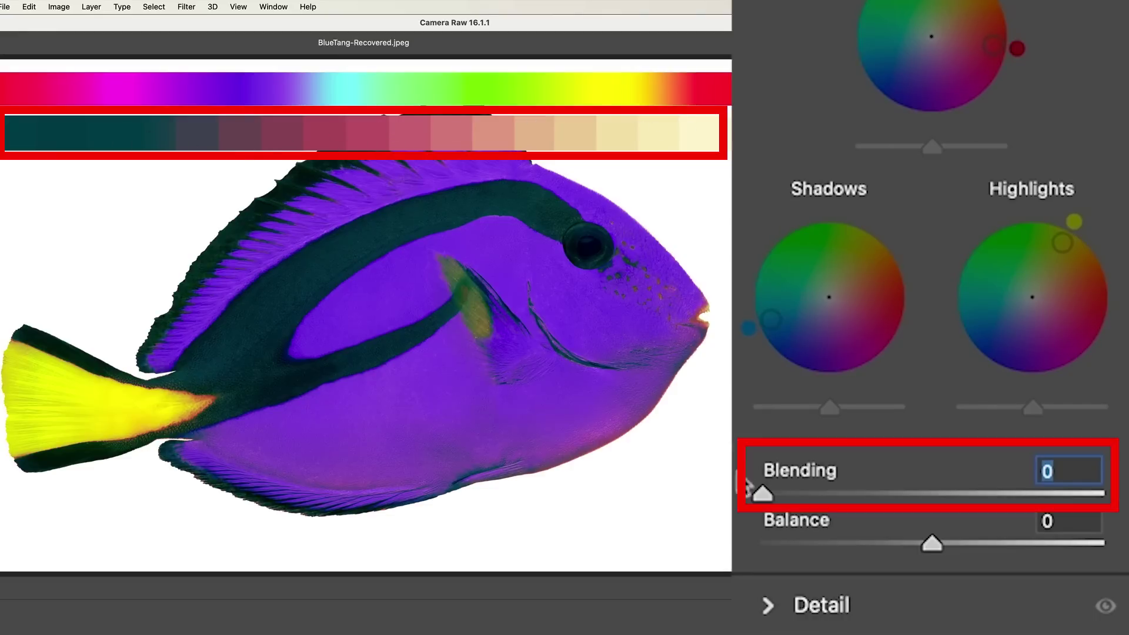
drag(763, 494, 736, 526)
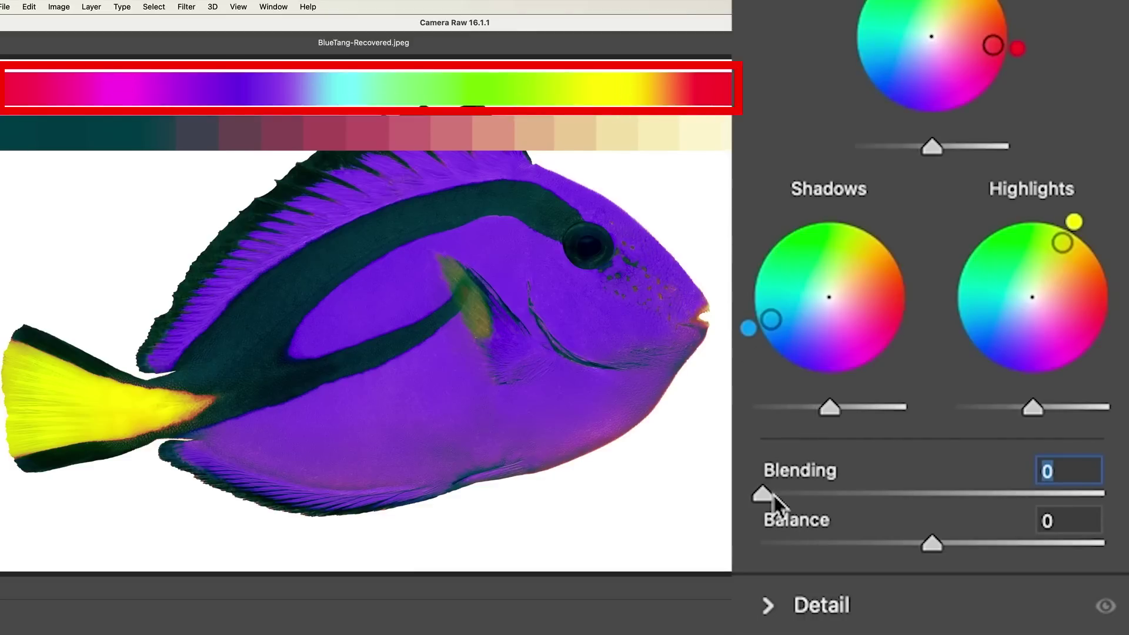
drag(762, 497, 1123, 532)
drag(1102, 495, 746, 542)
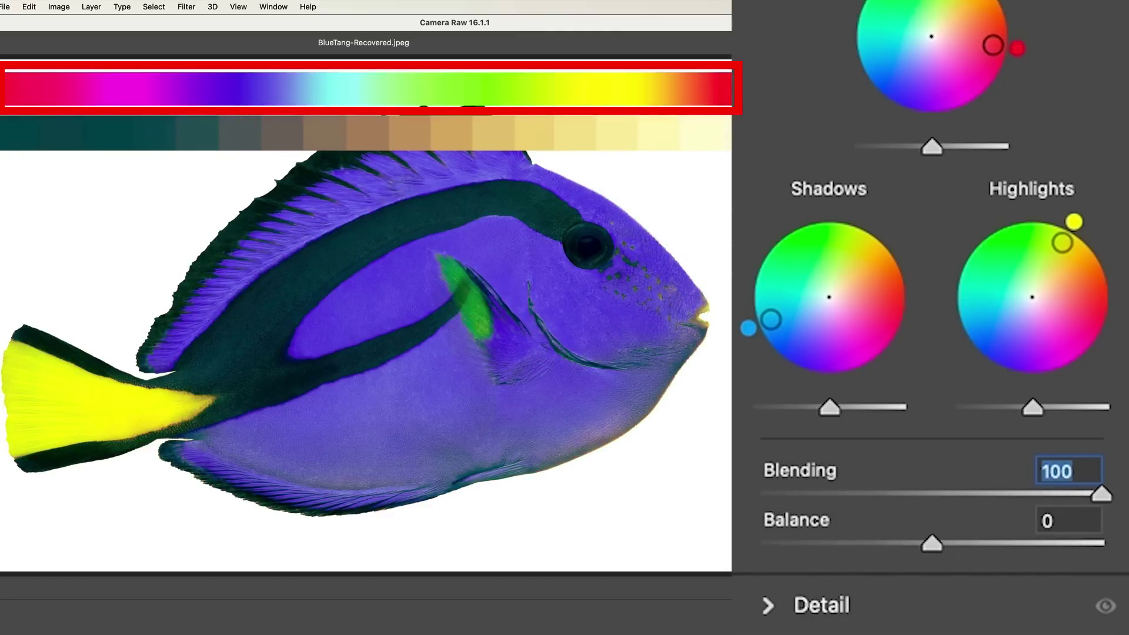
mouse_move(1102, 495)
mouse_down()
mouse_move(763, 495)
mouse_move(915, 513)
mouse_move(1105, 499)
mouse_move(763, 494)
mouse_move(1008, 461)
mouse_move(1103, 494)
mouse_move(914, 462)
mouse_move(733, 468)
mouse_move(799, 458)
mouse_move(1101, 494)
mouse_up()
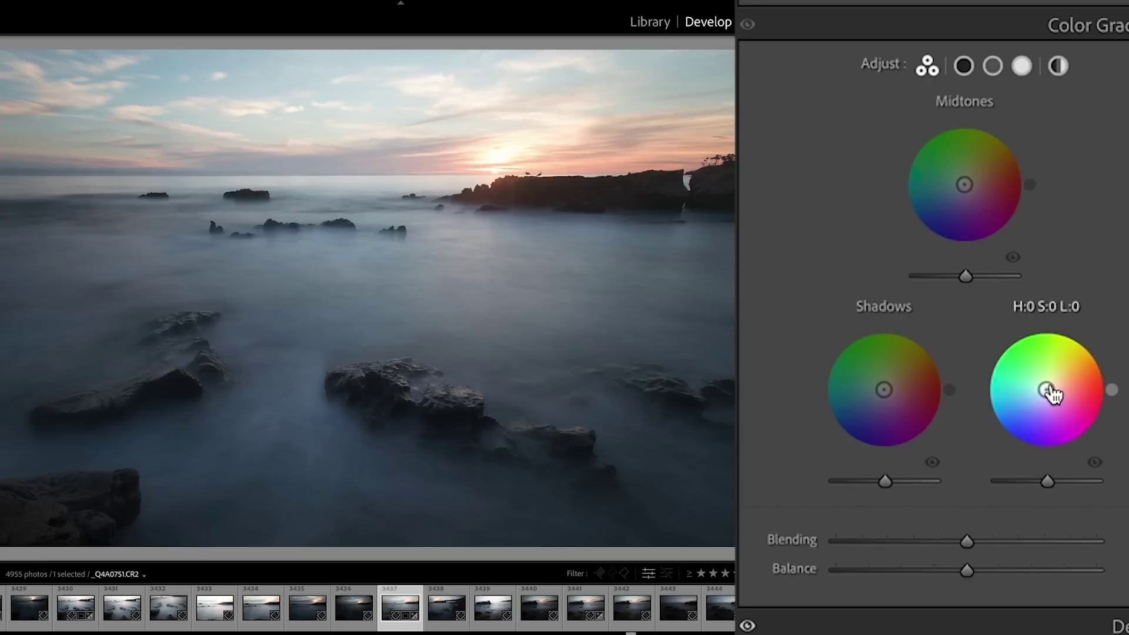
Tint the seascape's highlights magenta (H 307, S 32) and shadows blue (H 238, S 22).
drag(1047, 390, 1057, 402)
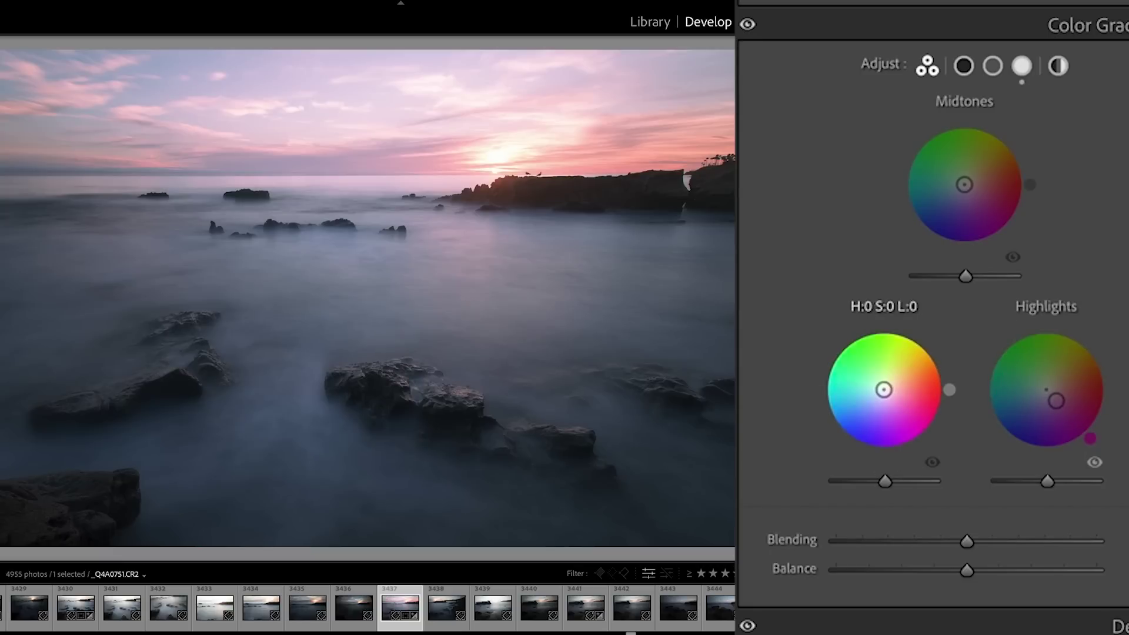
drag(883, 390, 879, 402)
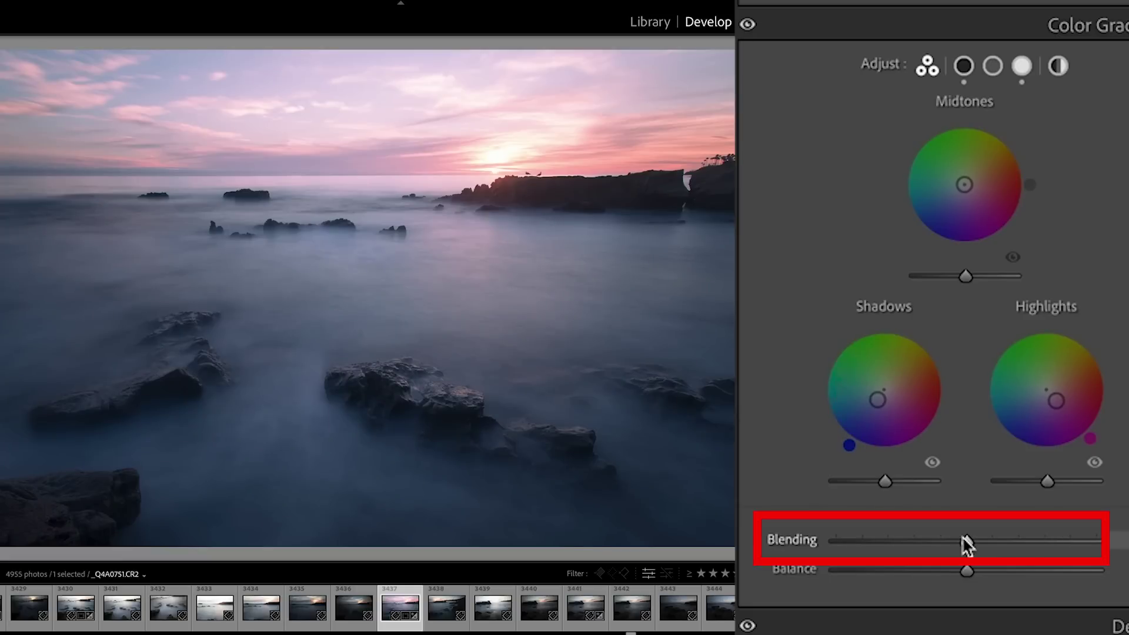
Push Blending to maximum and fine-tune the pink highlight saturation to about 21.
drag(967, 542, 1106, 552)
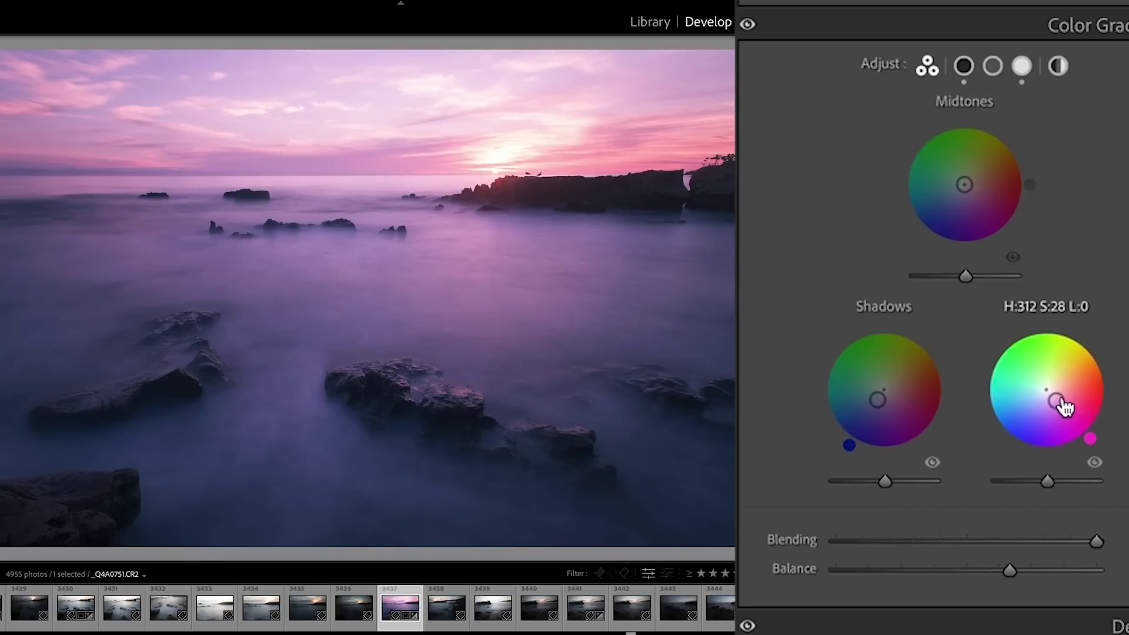
drag(1066, 405, 1053, 396)
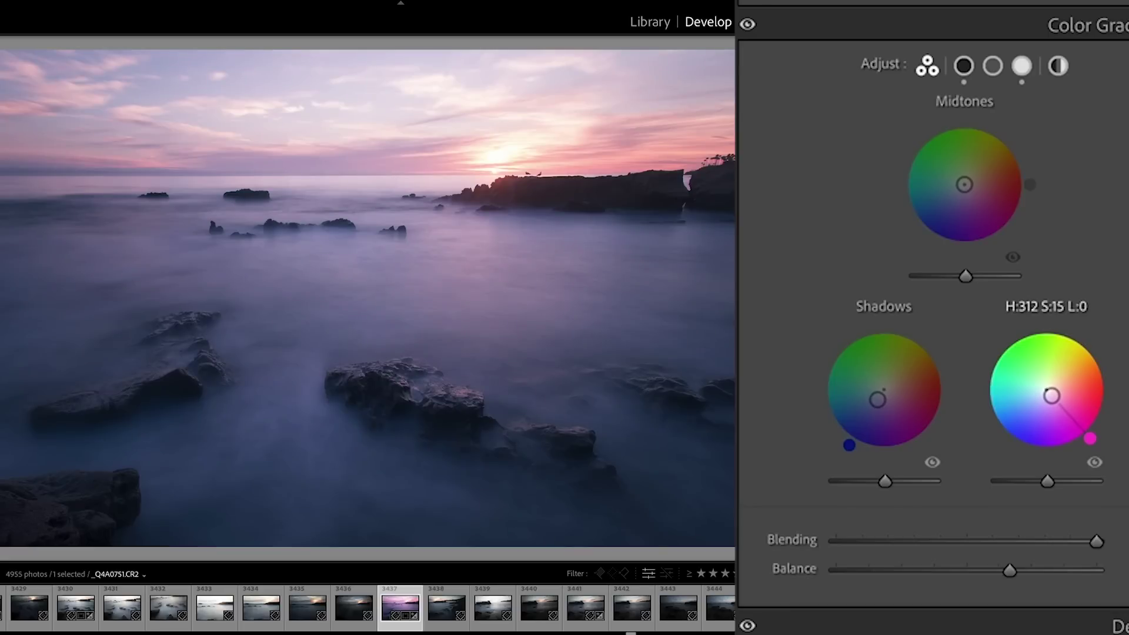
mouse_move(1097, 544)
mouse_down()
mouse_move(951, 546)
mouse_move(1116, 546)
mouse_up()
drag(1053, 396, 1053, 399)
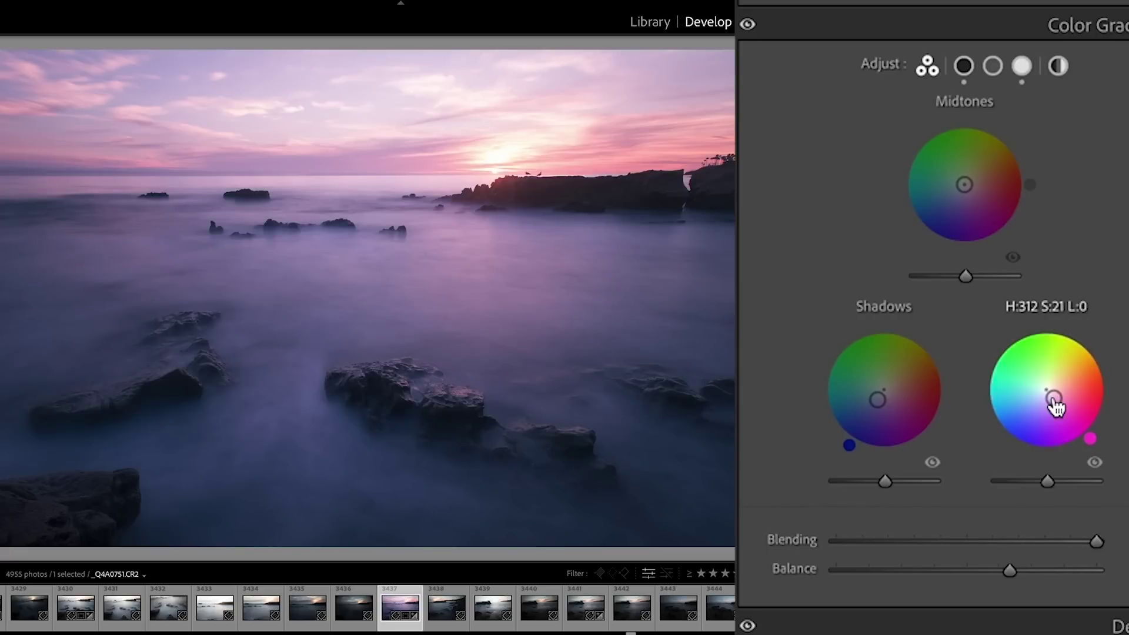
scroll(1035, 471, down, 1)
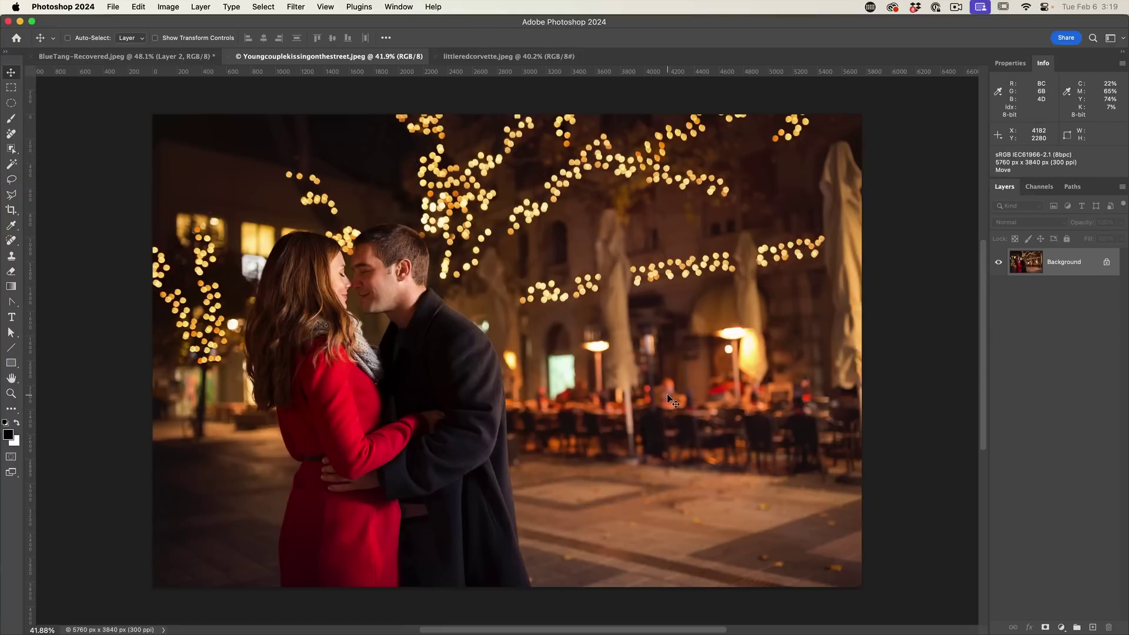
Open the couple photo in the Camera Raw Filter and tint its shadows blue (H 224, S 73).
click(295, 6)
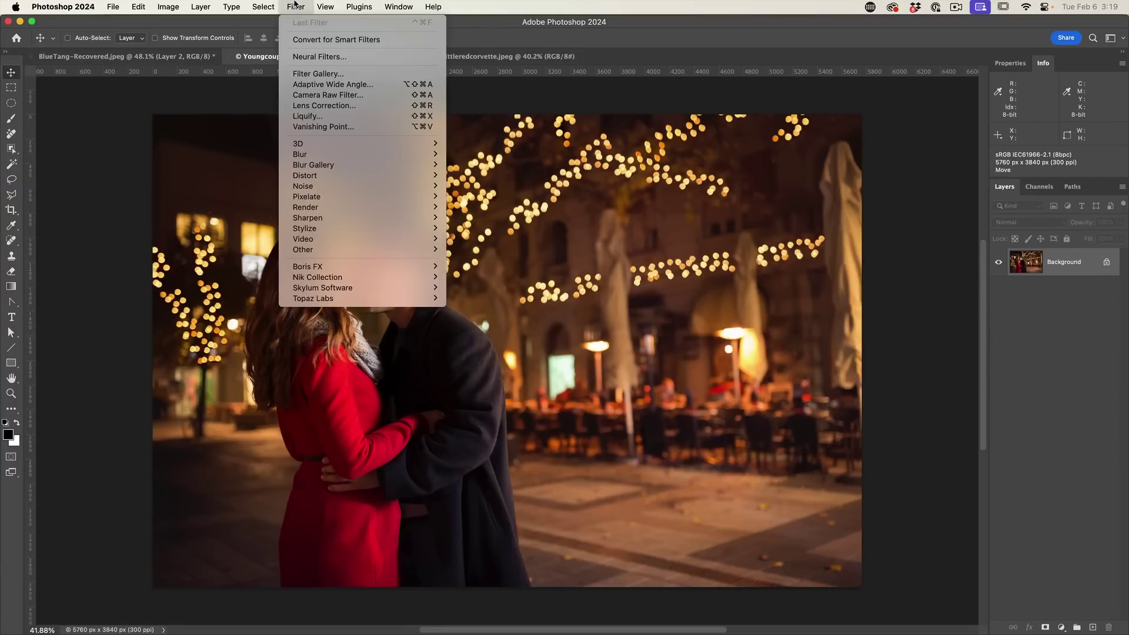
click(321, 95)
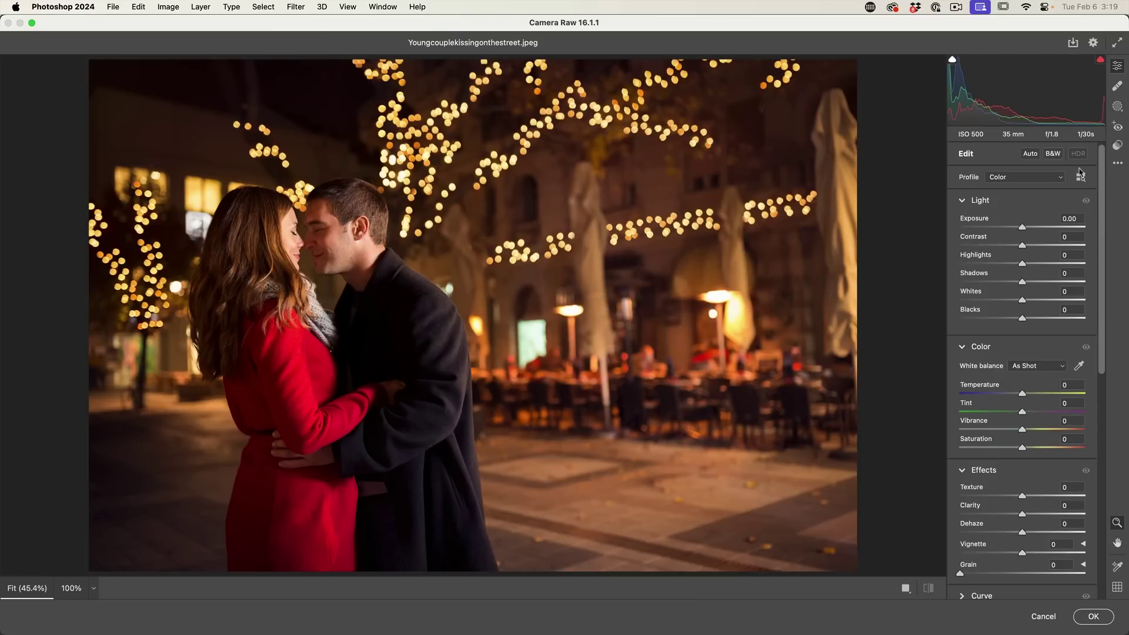
drag(1103, 180, 1098, 438)
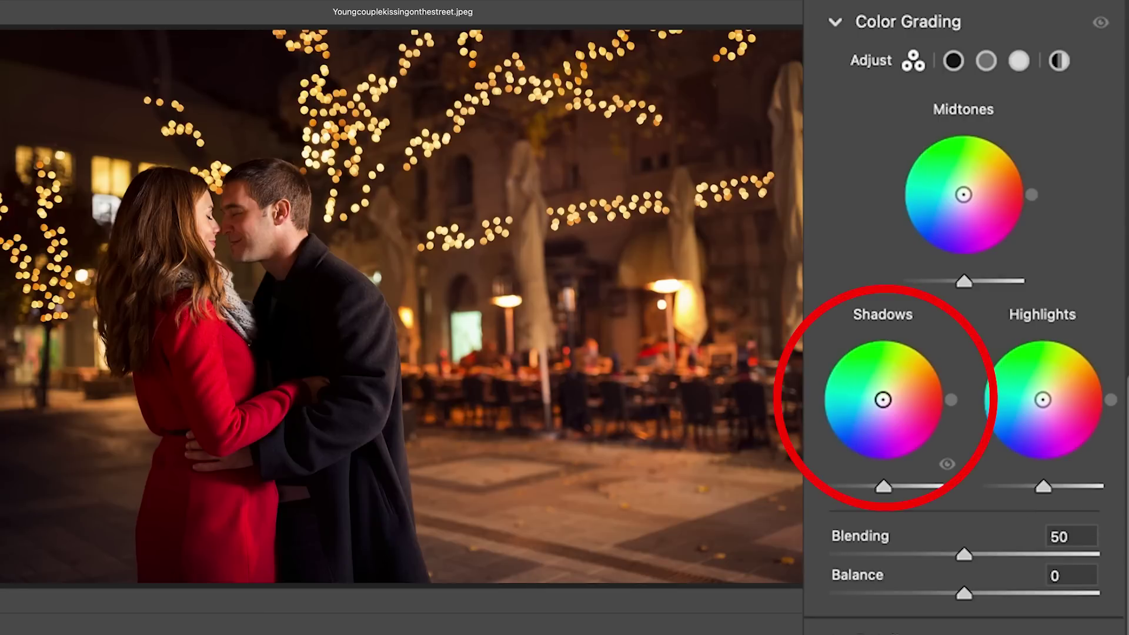
mouse_move(883, 400)
mouse_down()
mouse_move(856, 426)
mouse_move(875, 408)
mouse_move(857, 421)
mouse_move(851, 397)
mouse_move(862, 393)
mouse_move(867, 411)
mouse_up()
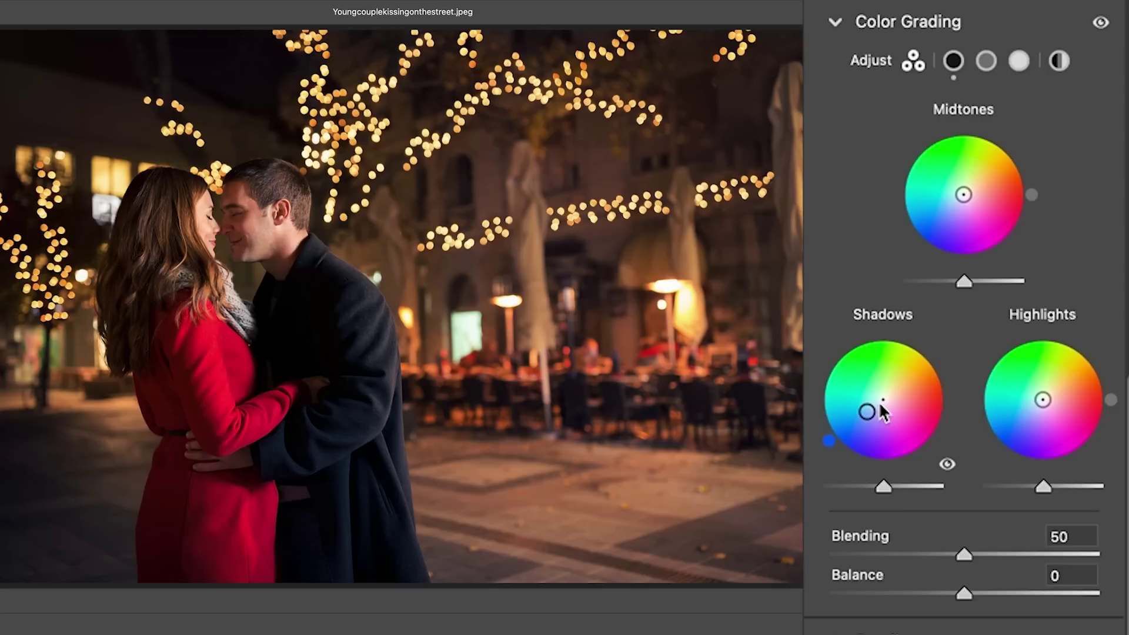
Warm the couple photo's midtones slightly toward orange and lower Saturation to -10.
drag(963, 195, 985, 181)
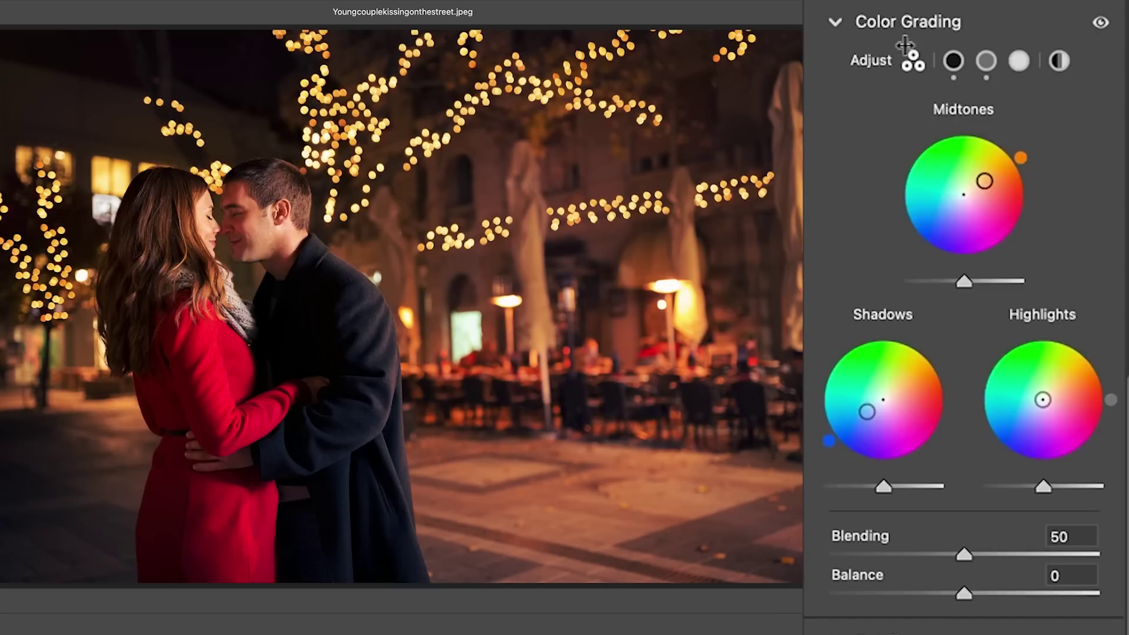
scroll(965, 318, up, 10)
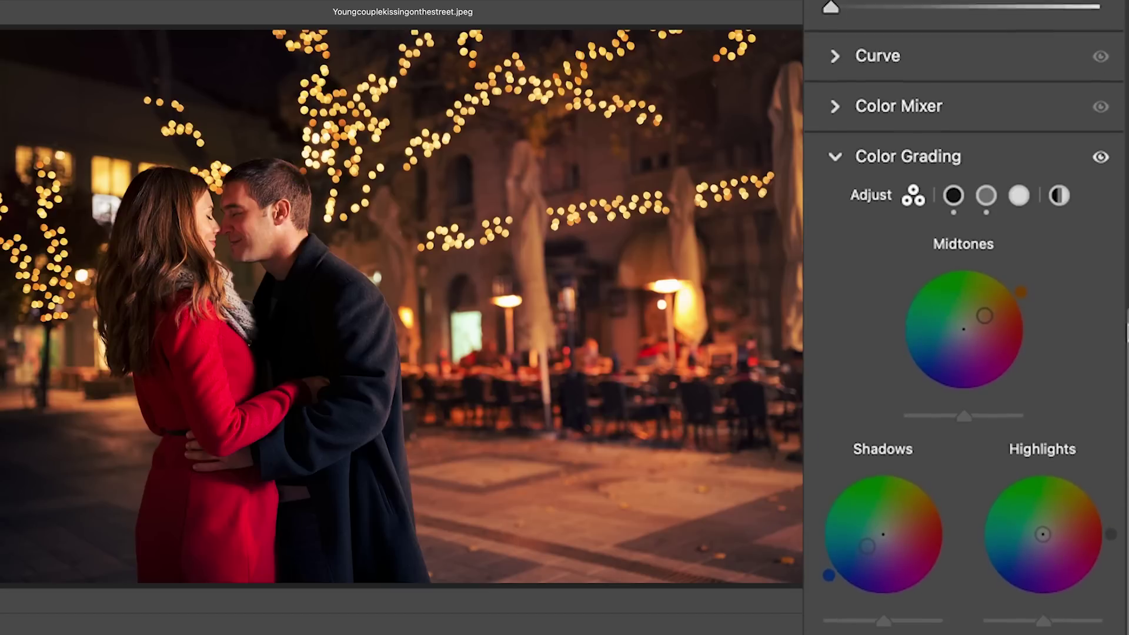
scroll(965, 318, up, 3)
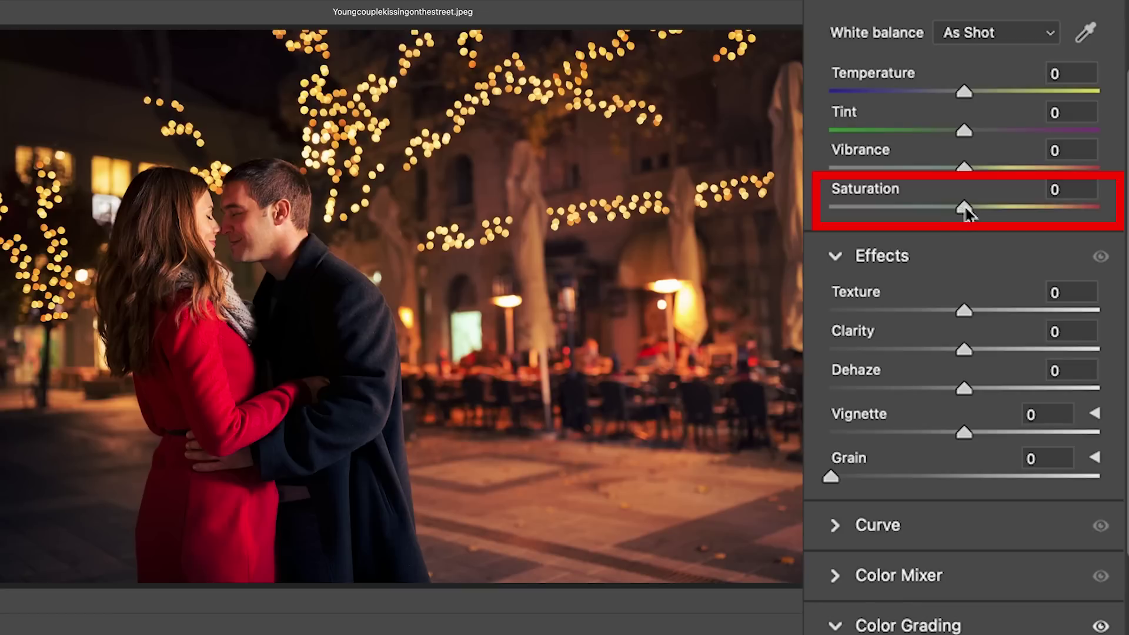
drag(964, 209, 953, 205)
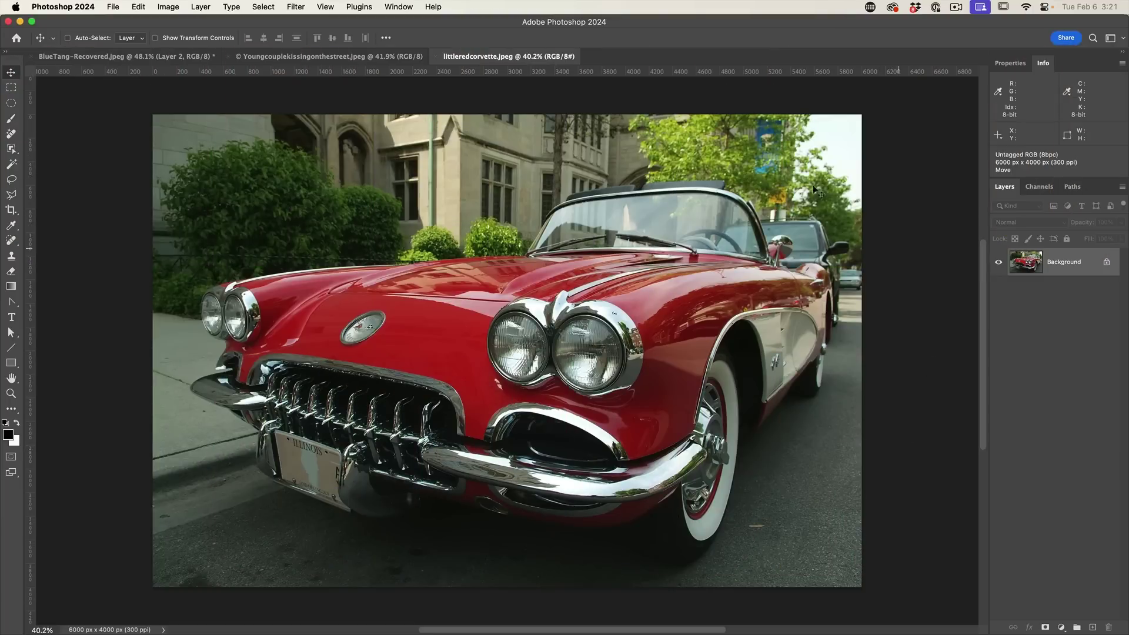
Open the corvette in Camera Raw; tint shadows green (H 137, S 36), highlights yellow (H 60, S 65).
click(286, 6)
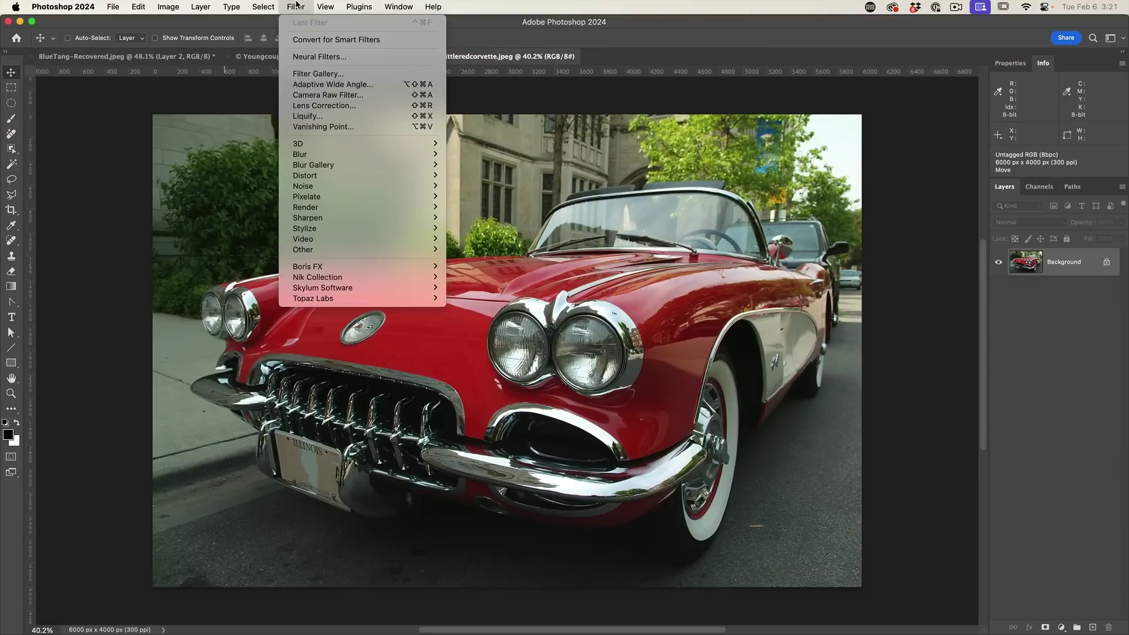
click(310, 99)
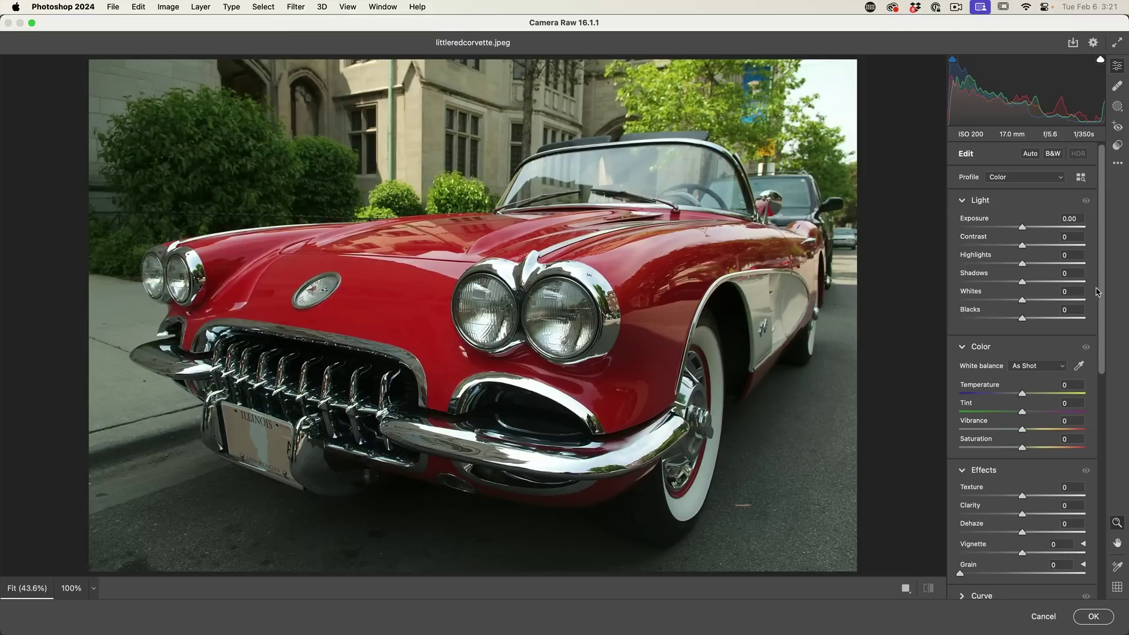
drag(1102, 291, 1102, 522)
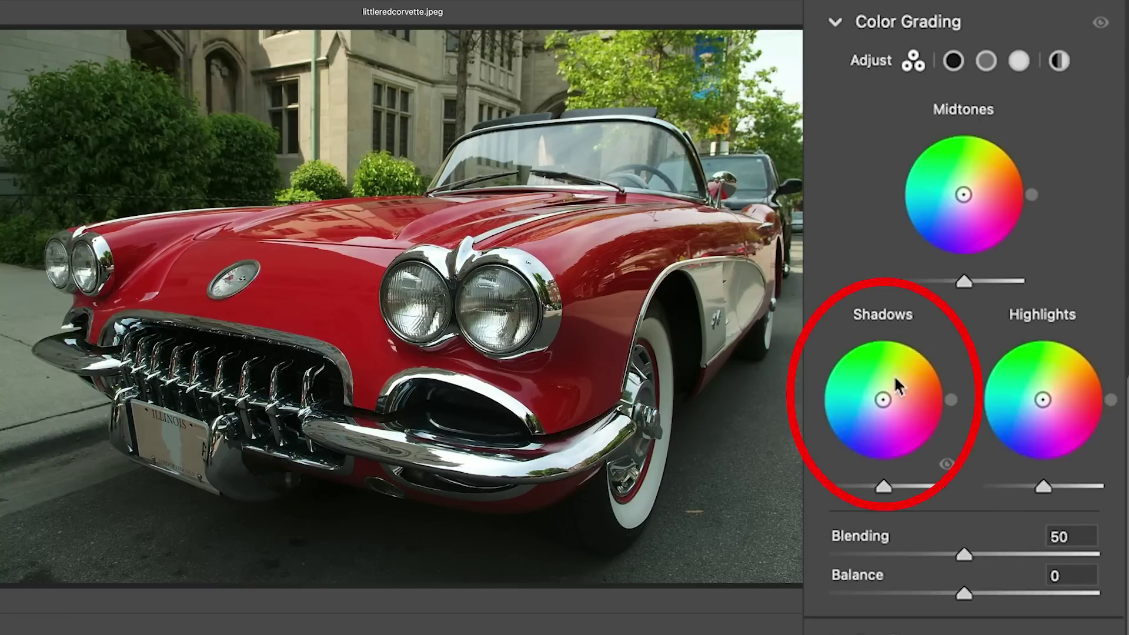
mouse_move(883, 402)
mouse_down()
mouse_move(859, 378)
mouse_move(871, 391)
mouse_up()
drag(1044, 399, 1060, 371)
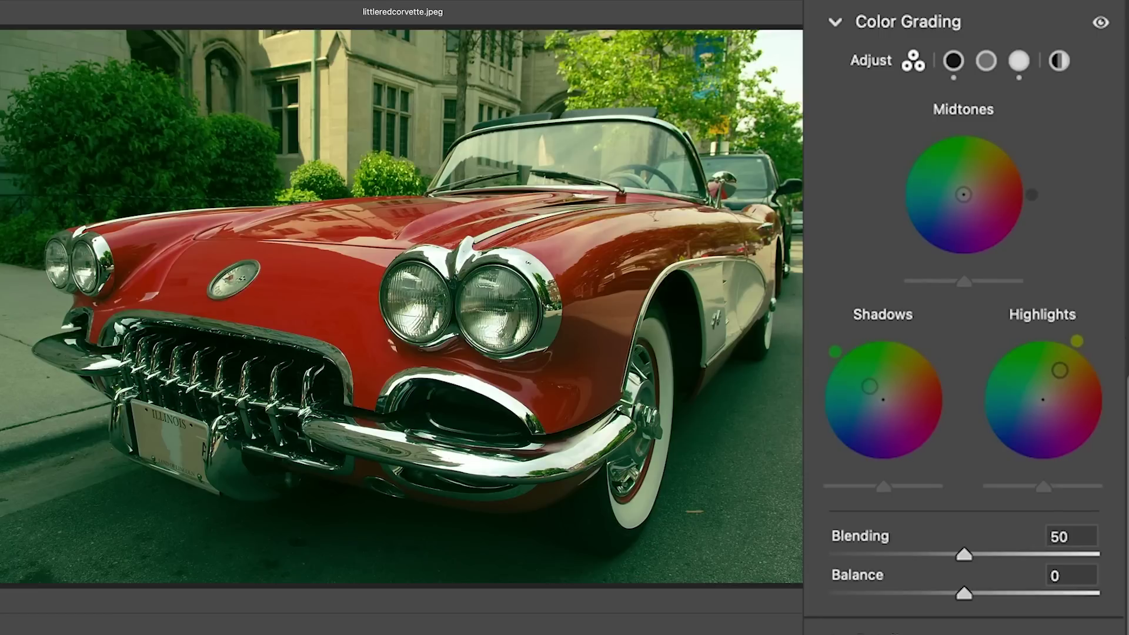
Lower Saturation to -42, deepen green shadows and yellow highlights, and tint midtones yellow (H 43, S 30).
scroll(1124, 136, up, 10)
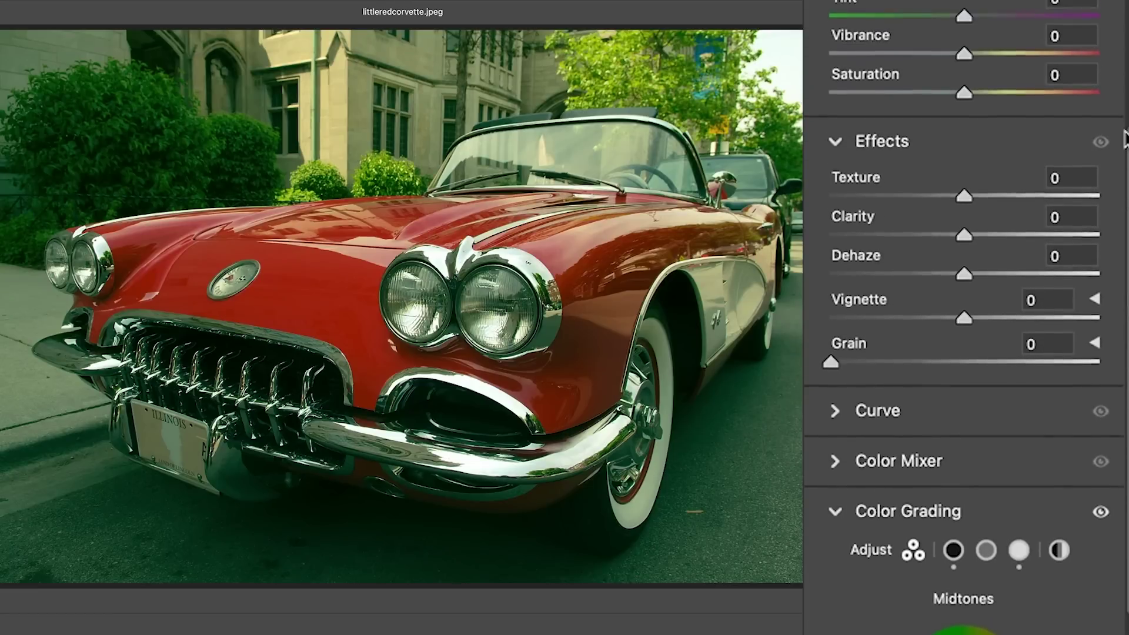
scroll(1121, 100, up, 2)
drag(964, 181, 902, 173)
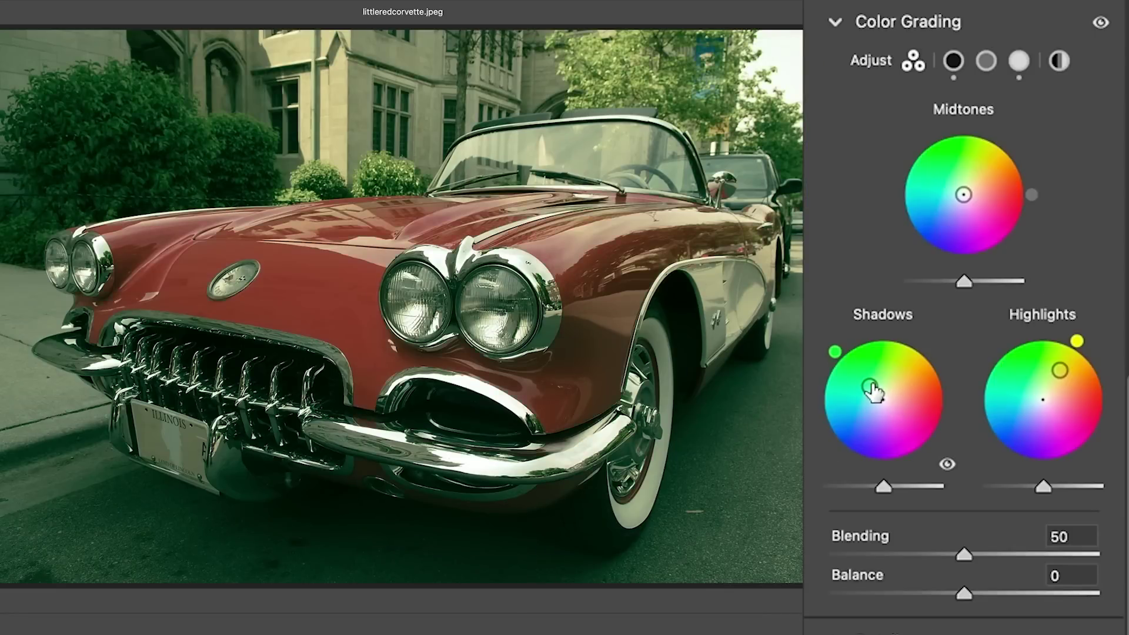
mouse_move(871, 386)
mouse_down()
mouse_move(852, 369)
mouse_move(859, 376)
mouse_up()
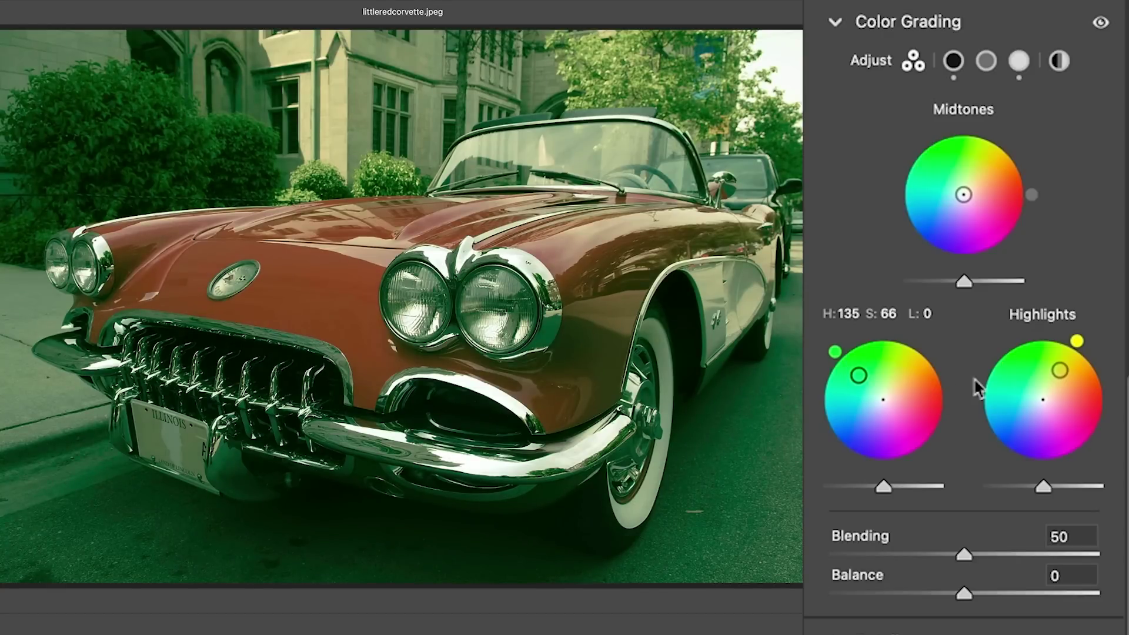
drag(1060, 371, 1061, 368)
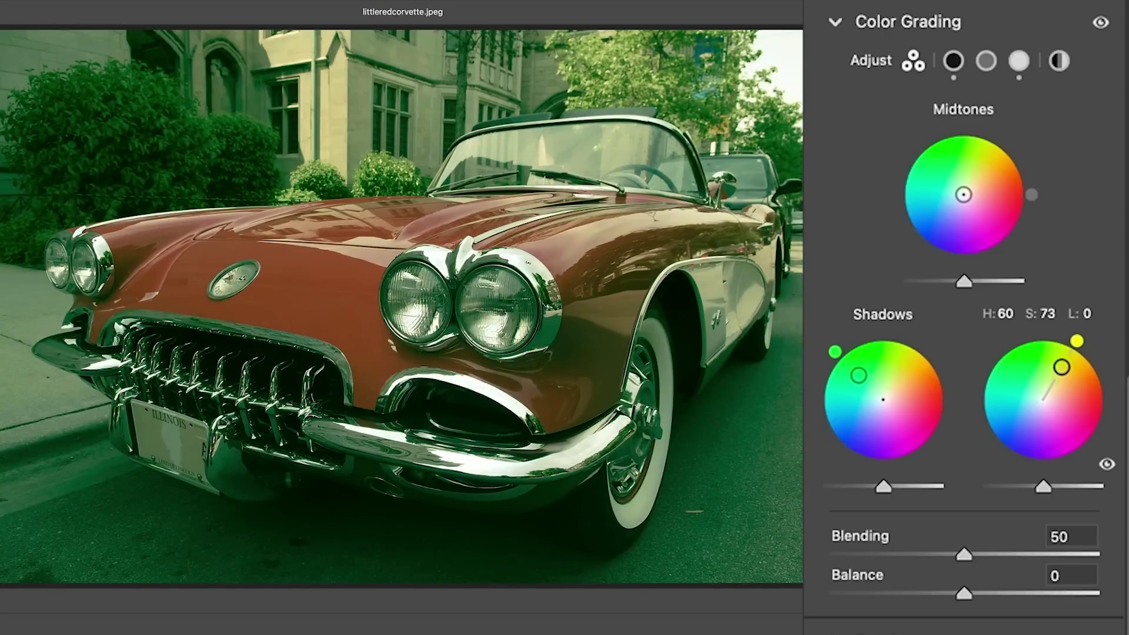
mouse_move(964, 194)
mouse_down()
mouse_move(967, 172)
mouse_move(977, 183)
mouse_up()
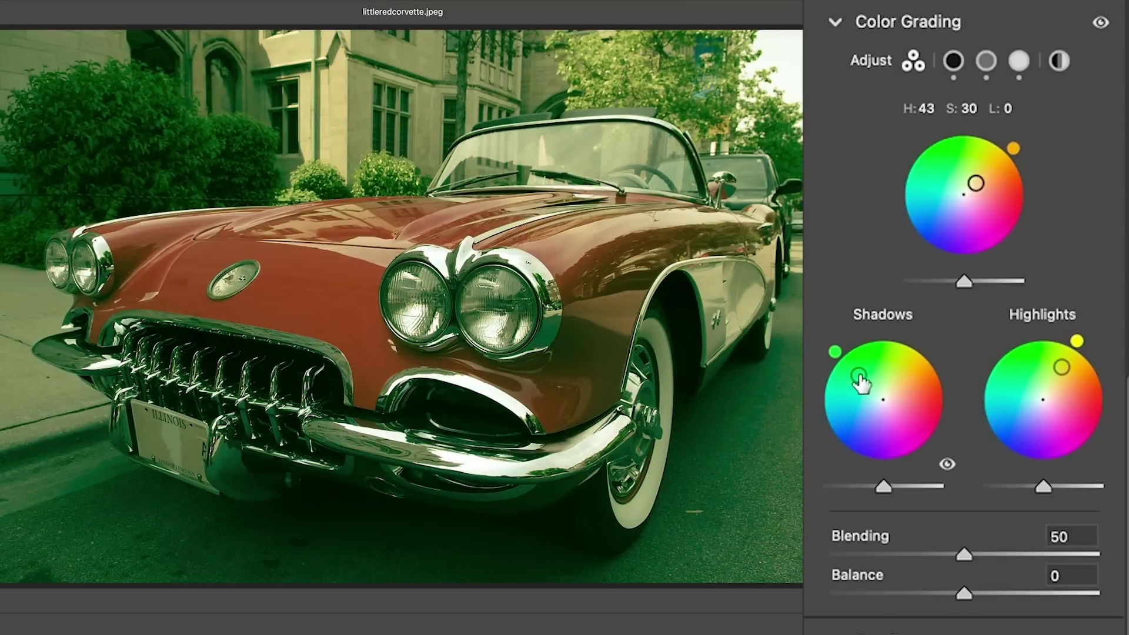
Shift shadows to deep blue at luminance -53, midtones to orange, highlights to orange at luminance 83.
mouse_move(858, 375)
mouse_down()
mouse_move(843, 413)
mouse_move(837, 403)
mouse_move(854, 398)
mouse_move(842, 418)
mouse_up()
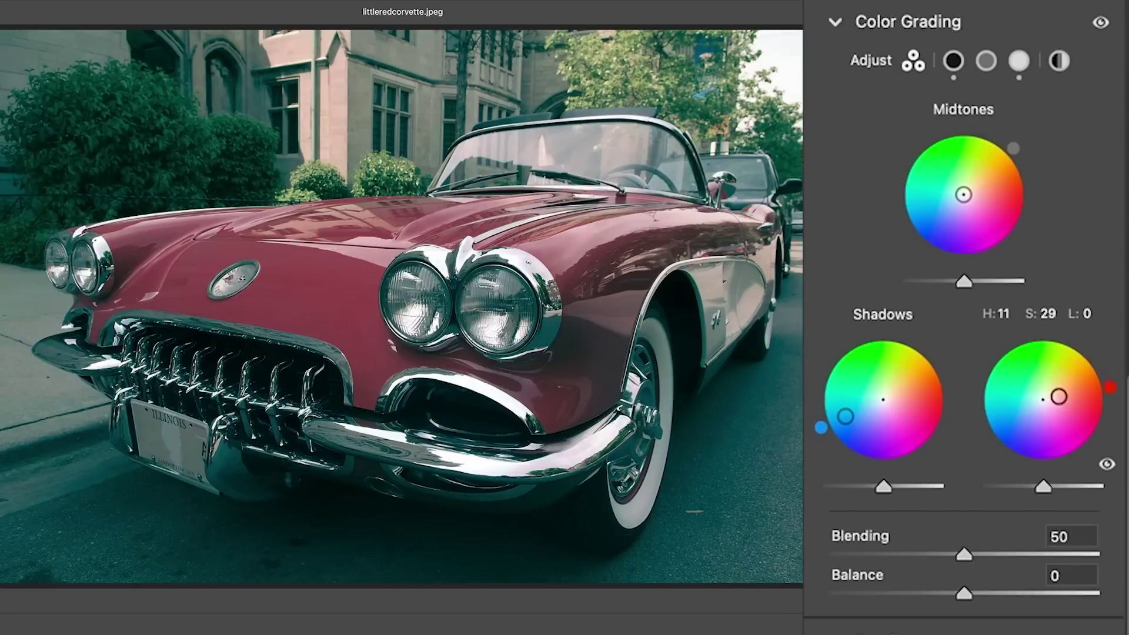
mouse_move(1061, 396)
mouse_down()
mouse_move(1084, 385)
mouse_move(1062, 390)
mouse_up()
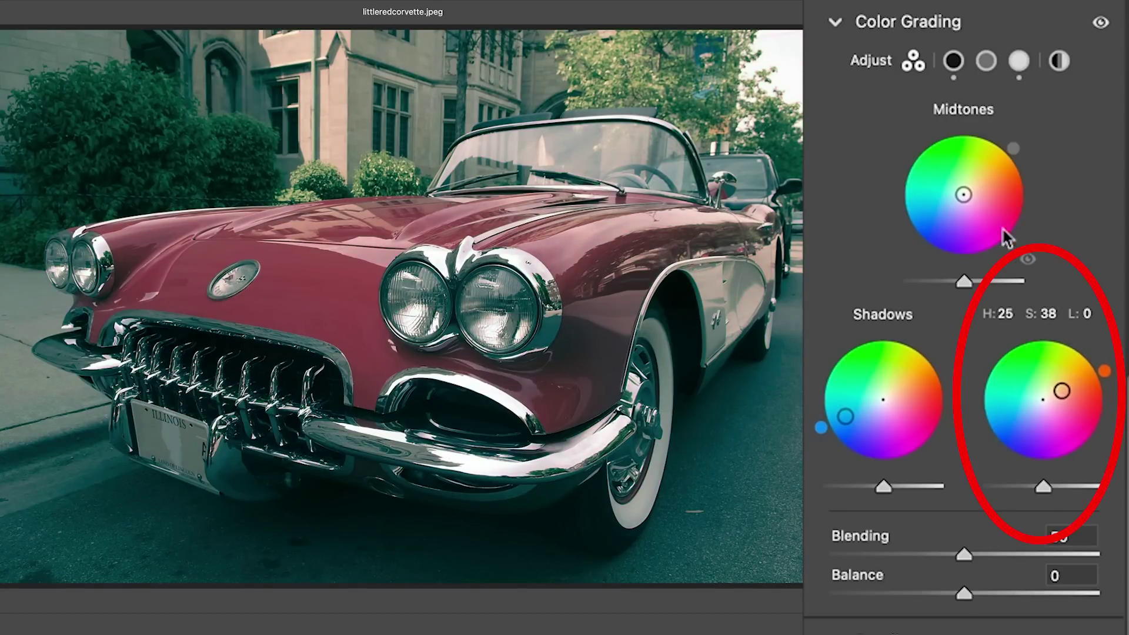
mouse_move(963, 195)
mouse_down()
mouse_move(1009, 184)
mouse_move(982, 186)
mouse_up()
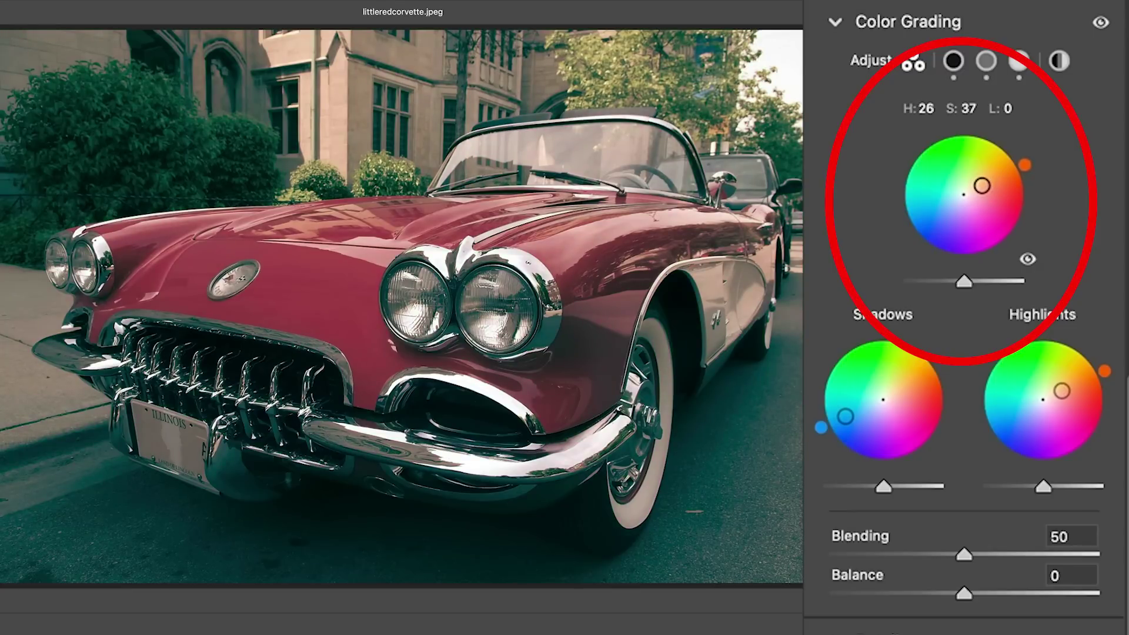
drag(845, 416, 843, 428)
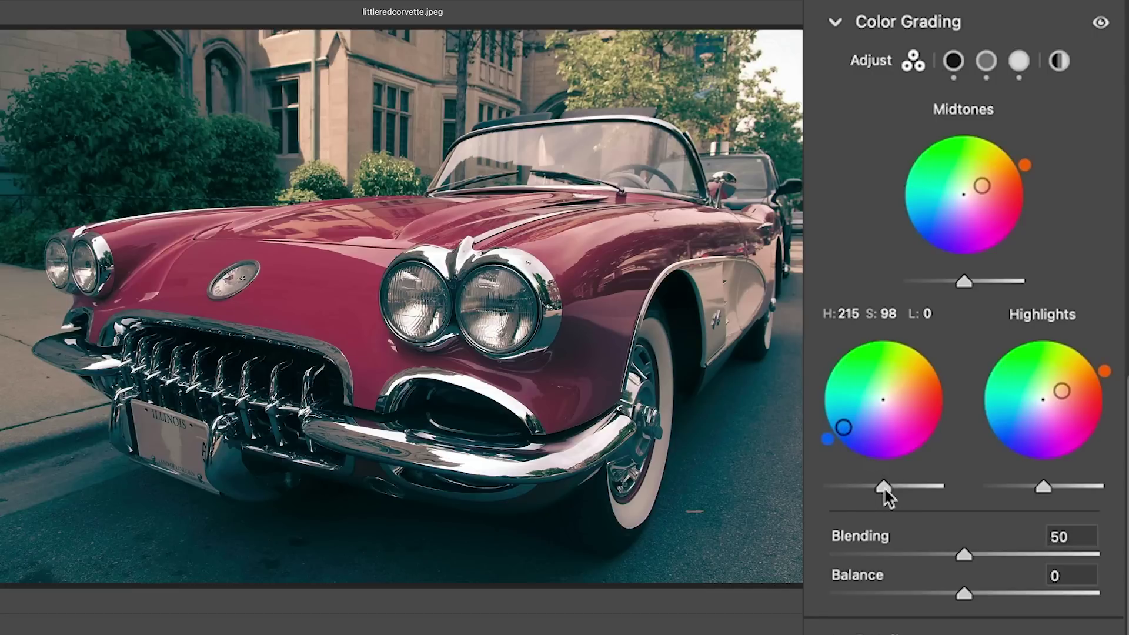
drag(884, 488, 852, 491)
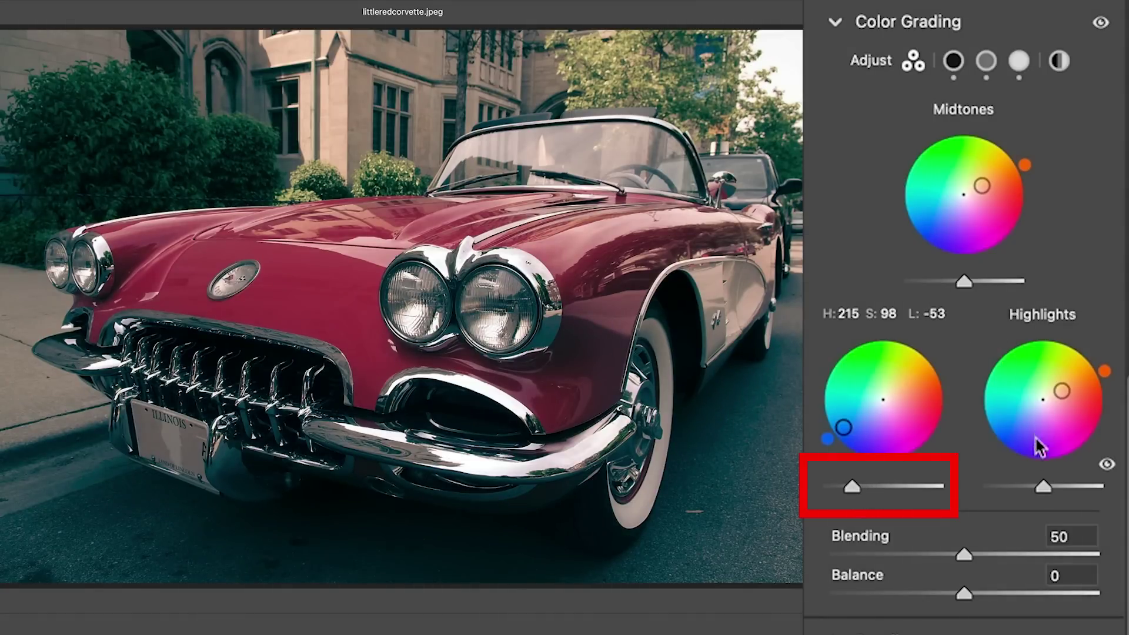
drag(1043, 490, 1071, 488)
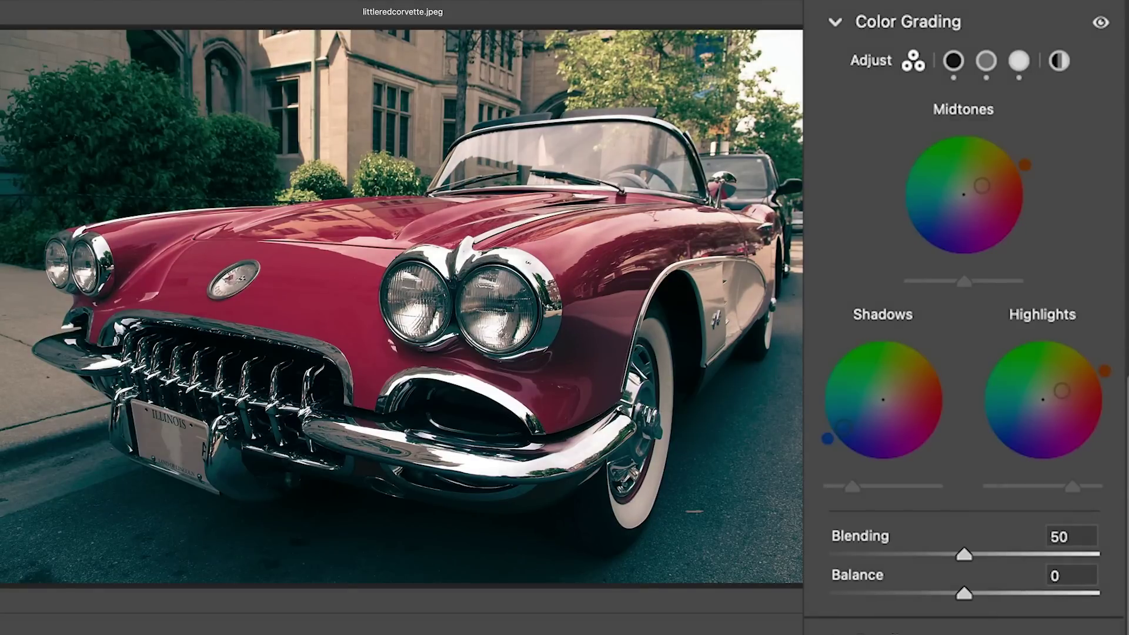
Lower the corvette's Saturation to -63 and toggle the before/after view with the backslash key.
scroll(965, 318, up, 1)
scroll(934, 116, up, 10)
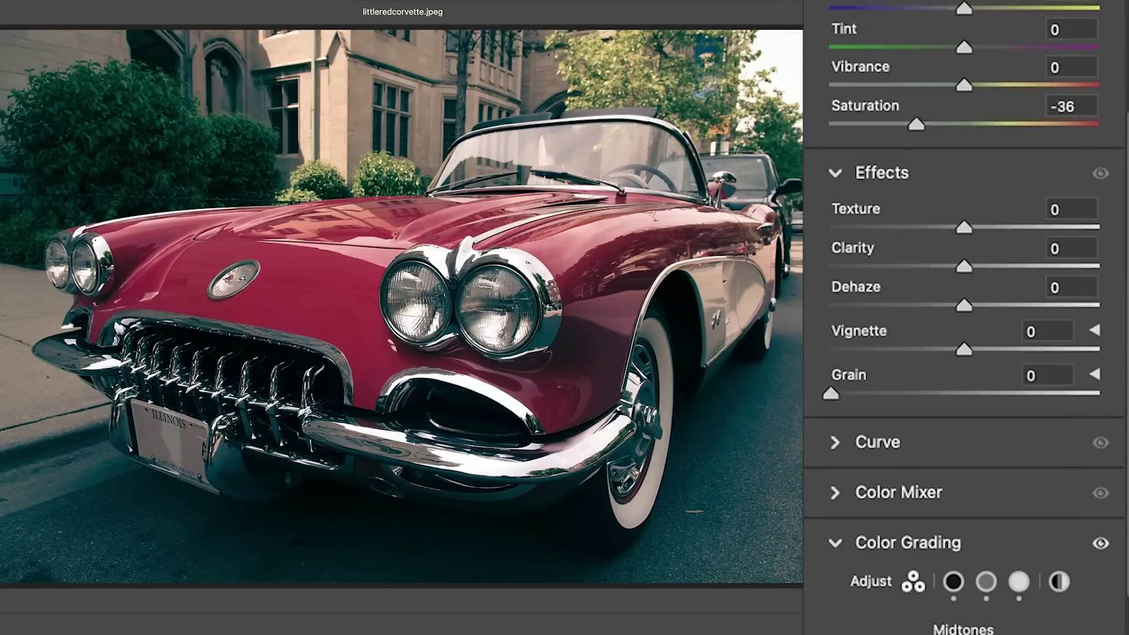
drag(913, 125, 877, 124)
scroll(964, 318, down, 8)
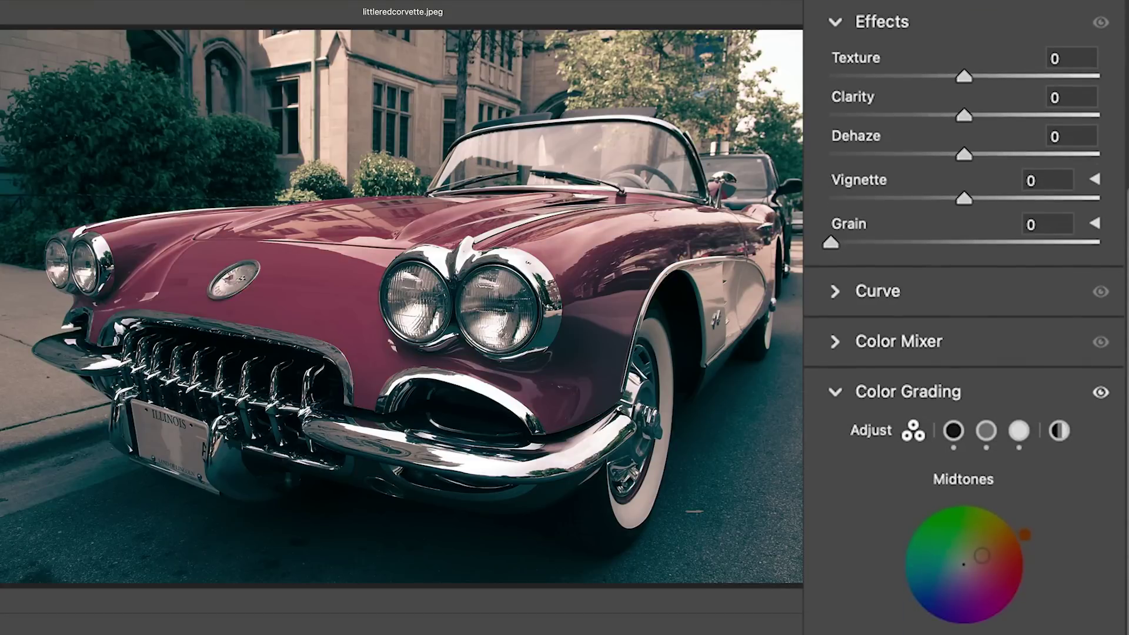
key(backslash)
key(backslash)
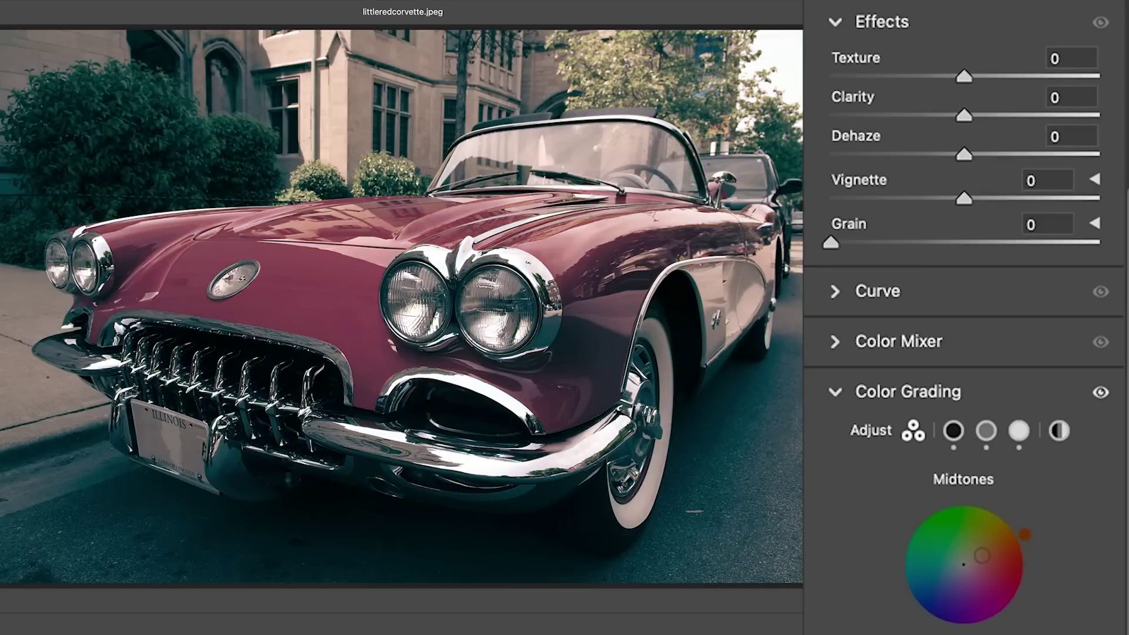